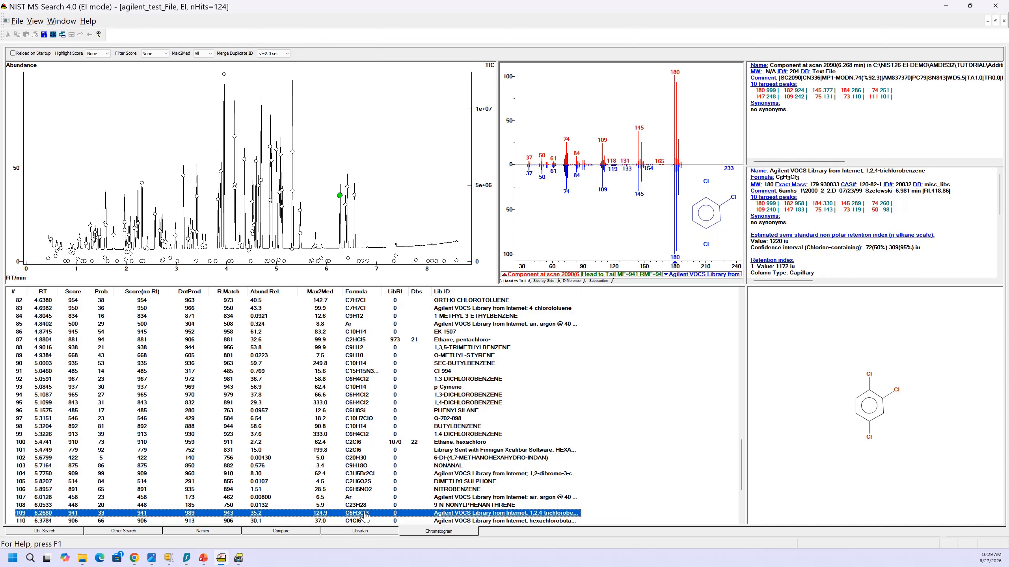
- Run a library search on the 6.268 min component and send the top hit, 1,2,4-trichlorobenzene, to the default structure editor
{"action": "right_click", "coordinate": [366, 517]}
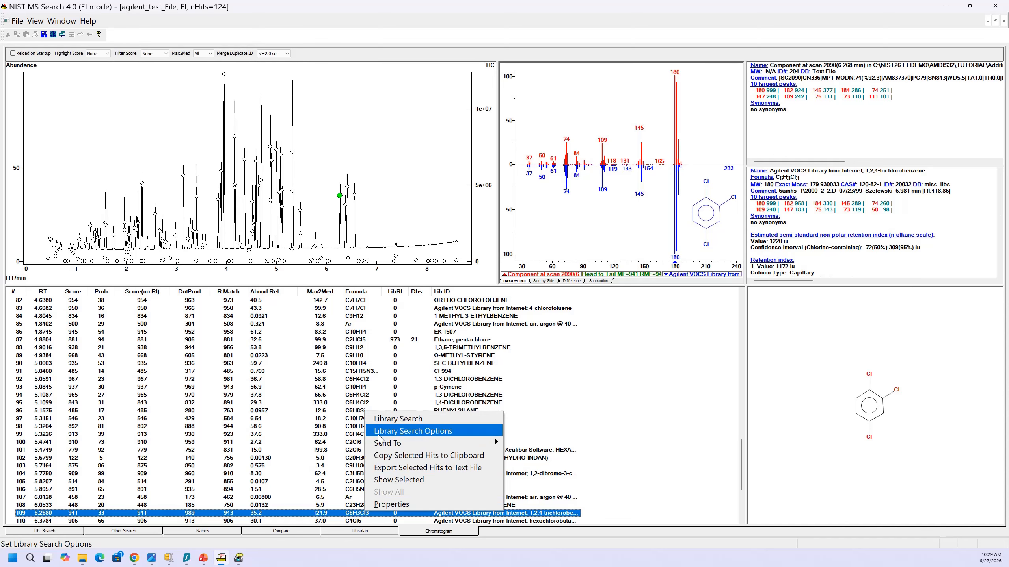
{"action": "left_click", "coordinate": [379, 420]}
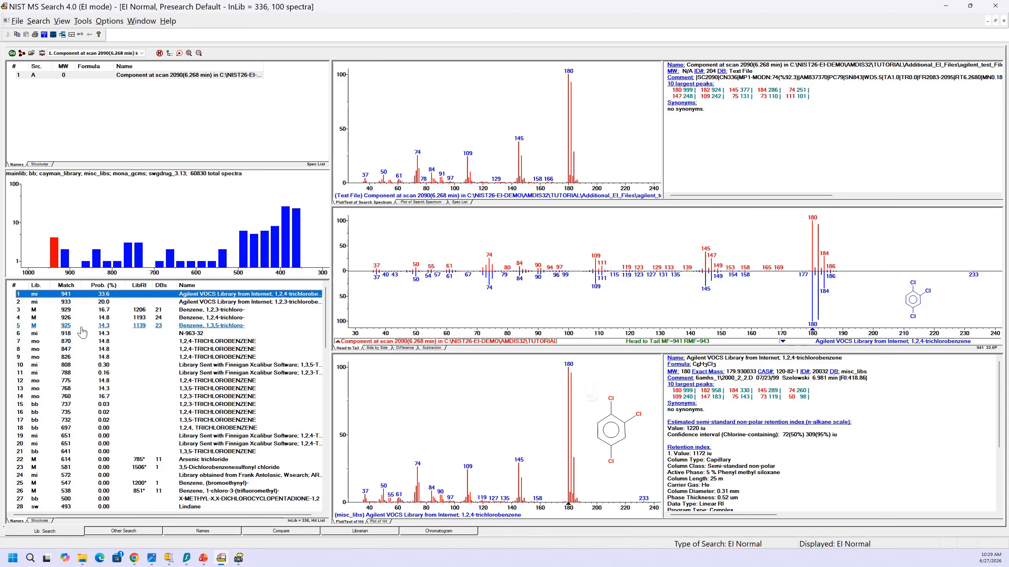
{"action": "right_click", "coordinate": [80, 297]}
{"action": "mouse_move", "coordinate": [110, 425]}
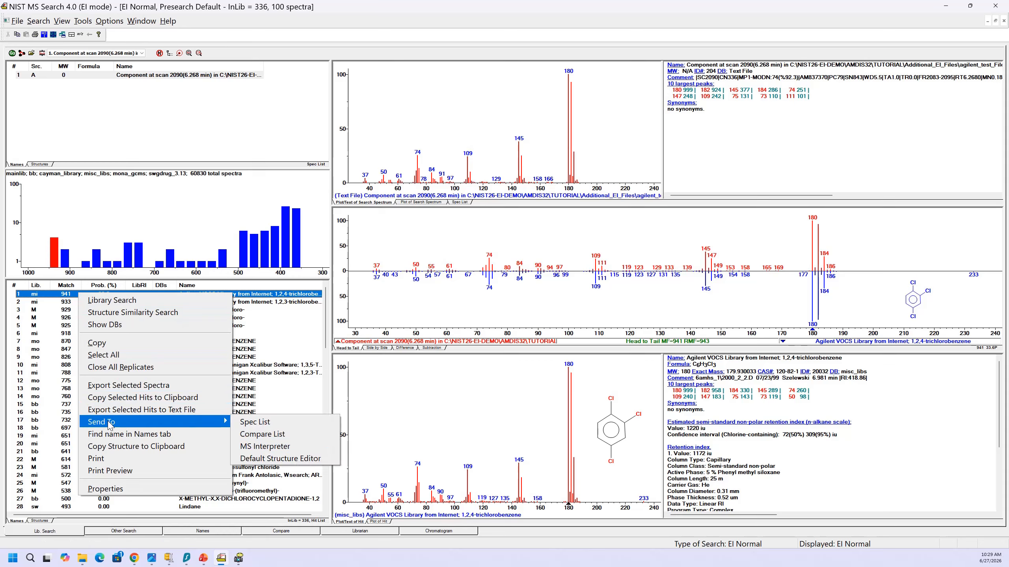
{"action": "left_click", "coordinate": [299, 461]}
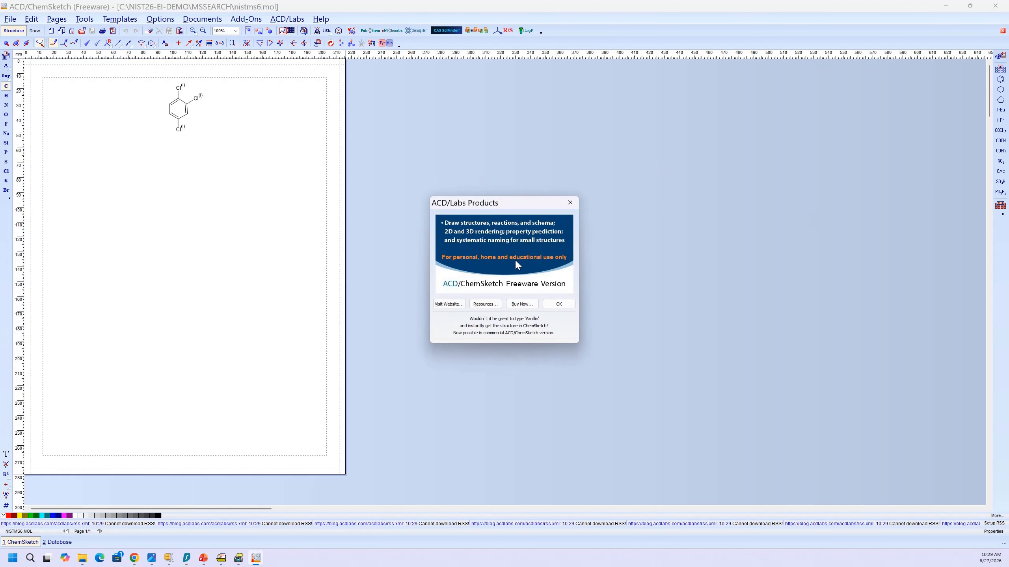
- Dismiss the ACD/Labs Products notice and the File Associations check without changing any file associations
{"action": "left_click", "coordinate": [561, 305]}
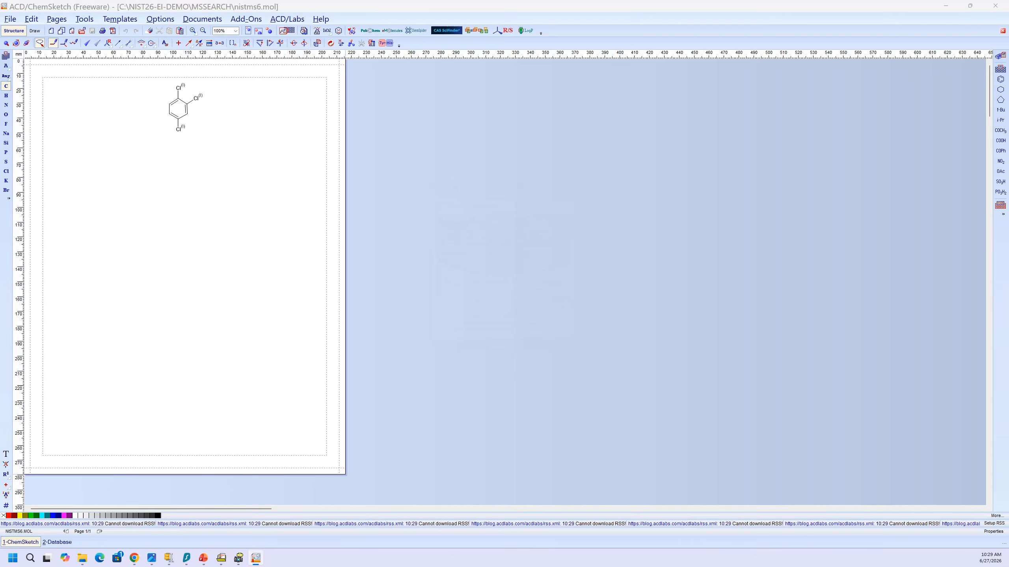
{"action": "left_click_drag", "start_coordinate": [595, 208], "coordinate": [158, 211]}
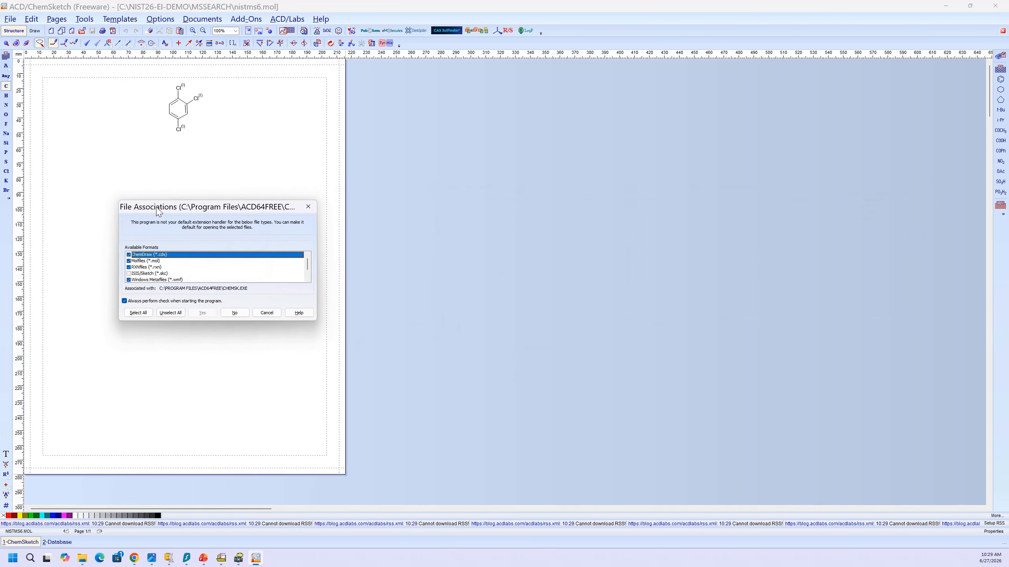
{"action": "left_click", "coordinate": [308, 207]}
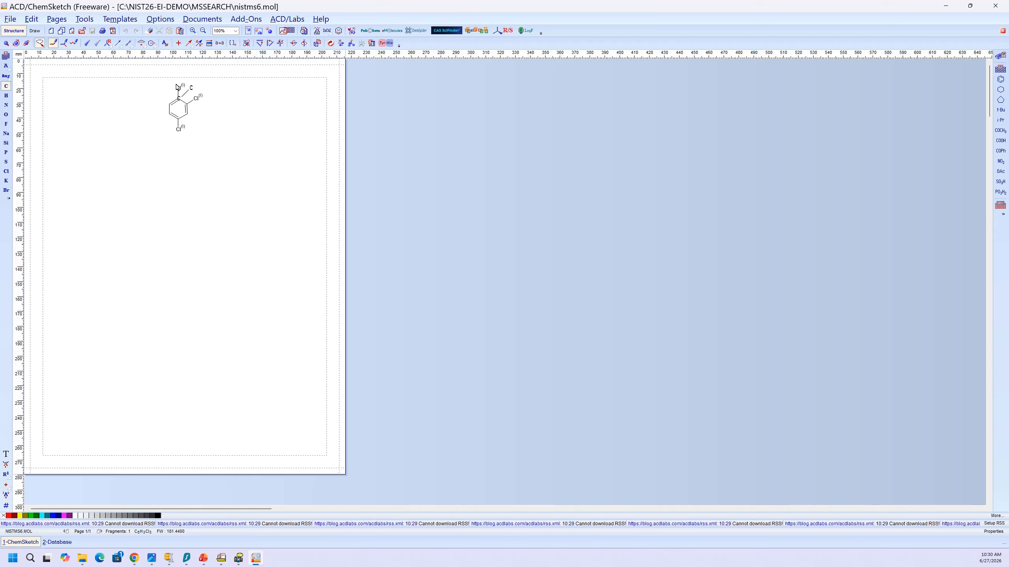
- Select the trichlorobenzene structure and apply the Normal structure drawing style to all drawn structures
{"action": "left_click", "coordinate": [7, 45]}
{"action": "mouse_move", "coordinate": [164, 79]}
{"action": "left_mouse_down"}
{"action": "mouse_move", "coordinate": [161, 154]}
{"action": "mouse_move", "coordinate": [222, 119]}
{"action": "mouse_move", "coordinate": [205, 79]}
{"action": "left_mouse_up"}
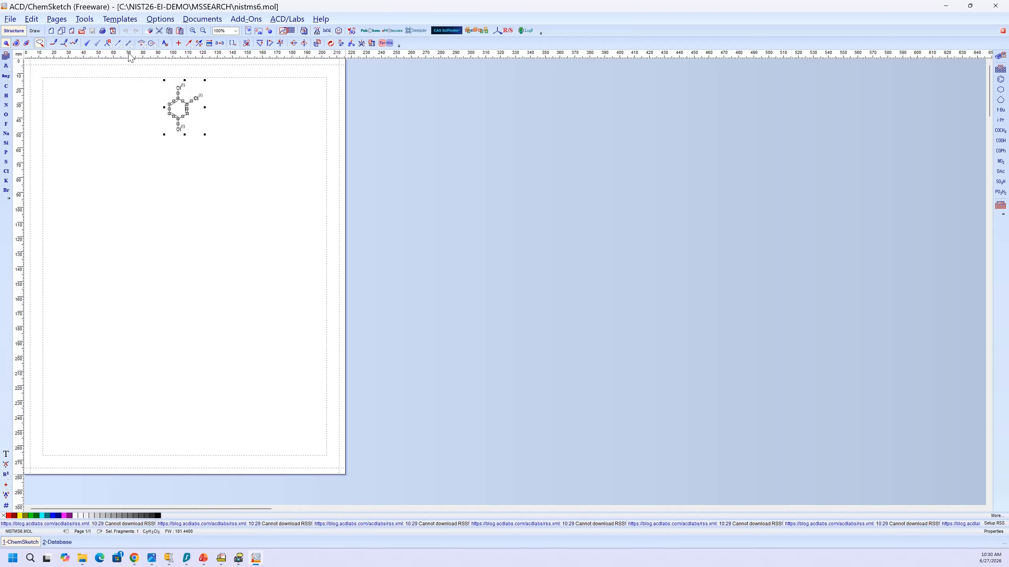
{"action": "left_click", "coordinate": [155, 21]}
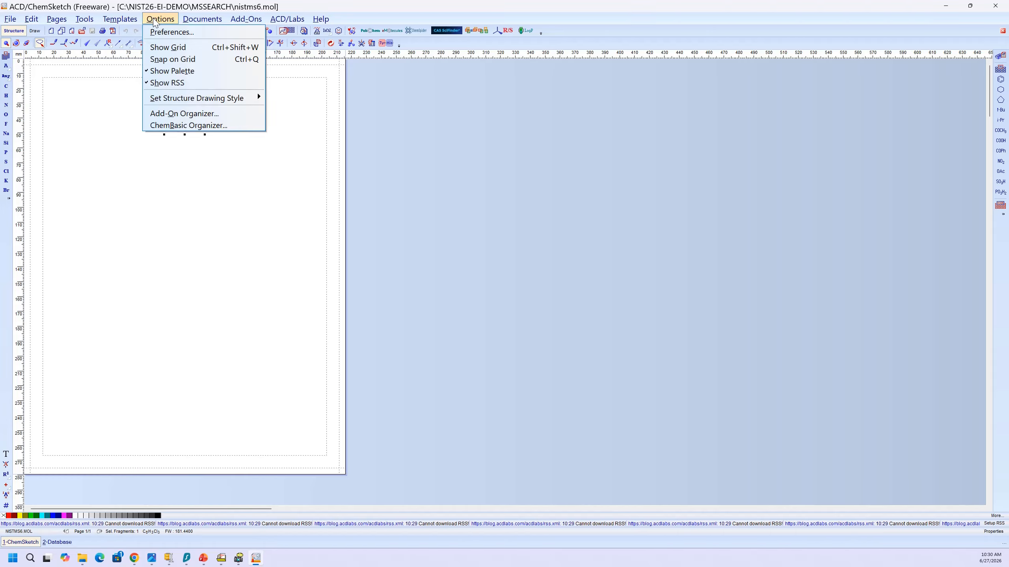
{"action": "mouse_move", "coordinate": [161, 99]}
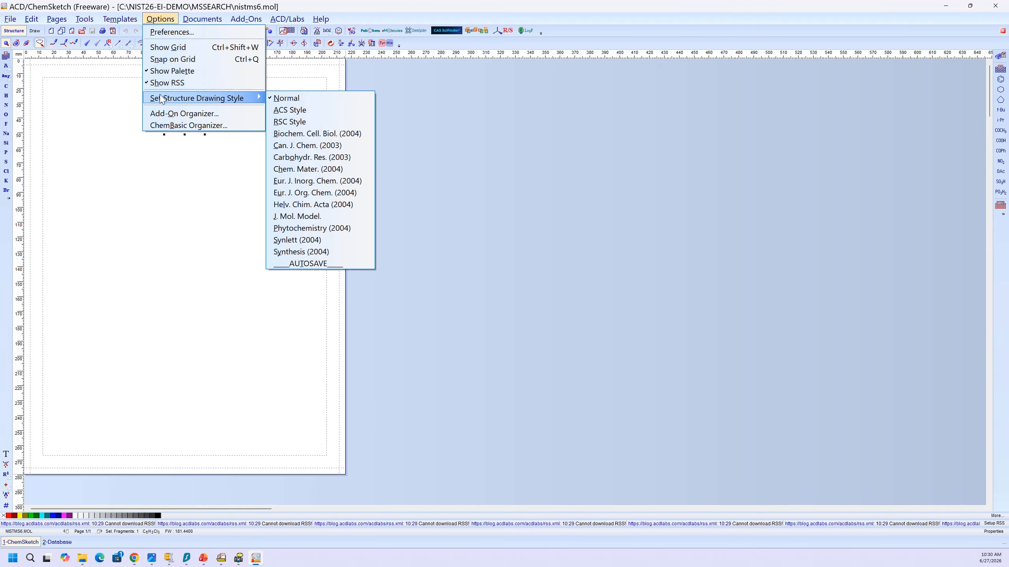
{"action": "left_click", "coordinate": [283, 99]}
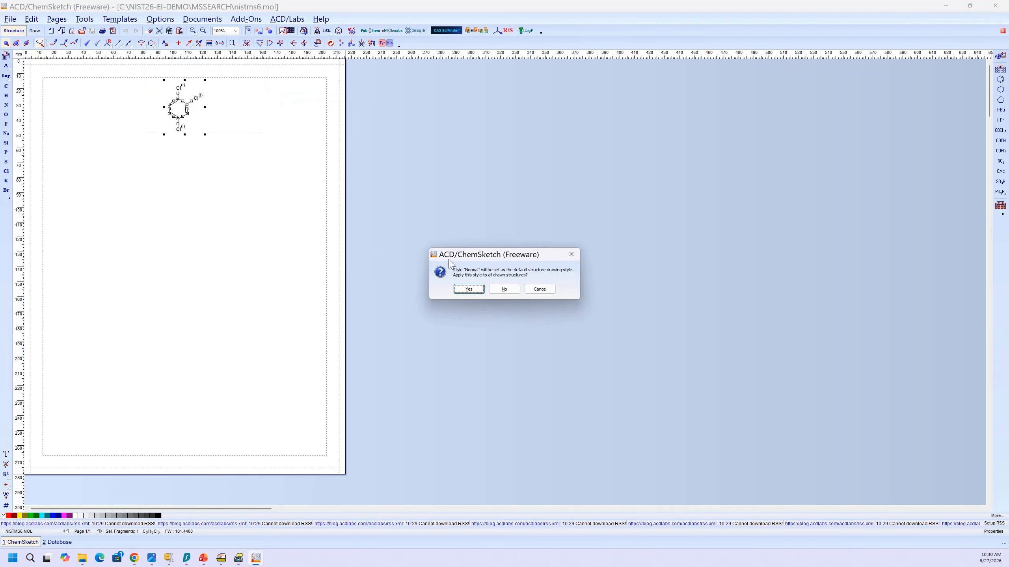
{"action": "left_click", "coordinate": [472, 290]}
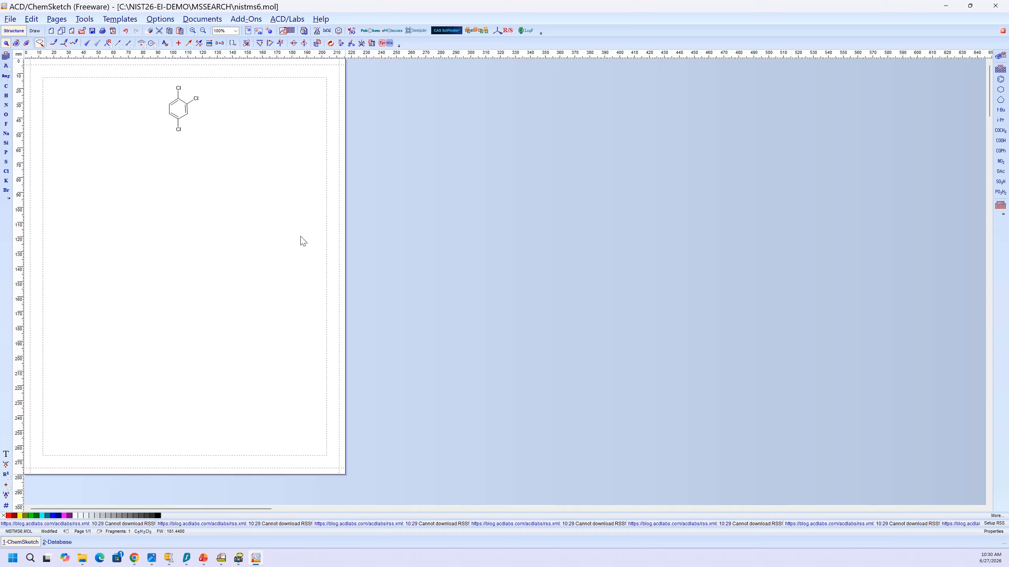
- Delete the chlorine at position 2 of the ring, leaving the two para chlorines
{"action": "left_click", "coordinate": [149, 32]}
{"action": "left_click", "coordinate": [196, 98]}
{"action": "mouse_move", "coordinate": [212, 100]}
{"action": "left_mouse_down"}
{"action": "mouse_move", "coordinate": [194, 84]}
{"action": "mouse_move", "coordinate": [138, 93]}
{"action": "mouse_move", "coordinate": [141, 155]}
{"action": "mouse_move", "coordinate": [233, 137]}
{"action": "left_mouse_up"}
{"action": "key", "text": "Escape"}
{"action": "left_click", "coordinate": [128, 79]}
- Select only the 1,4-dichlorobenzene structure and copy it to the clipboard
{"action": "left_click", "coordinate": [6, 43]}
{"action": "mouse_move", "coordinate": [213, 80]}
{"action": "left_mouse_down"}
{"action": "mouse_move", "coordinate": [163, 87]}
{"action": "mouse_move", "coordinate": [187, 169]}
{"action": "mouse_move", "coordinate": [194, 131]}
{"action": "left_mouse_up"}
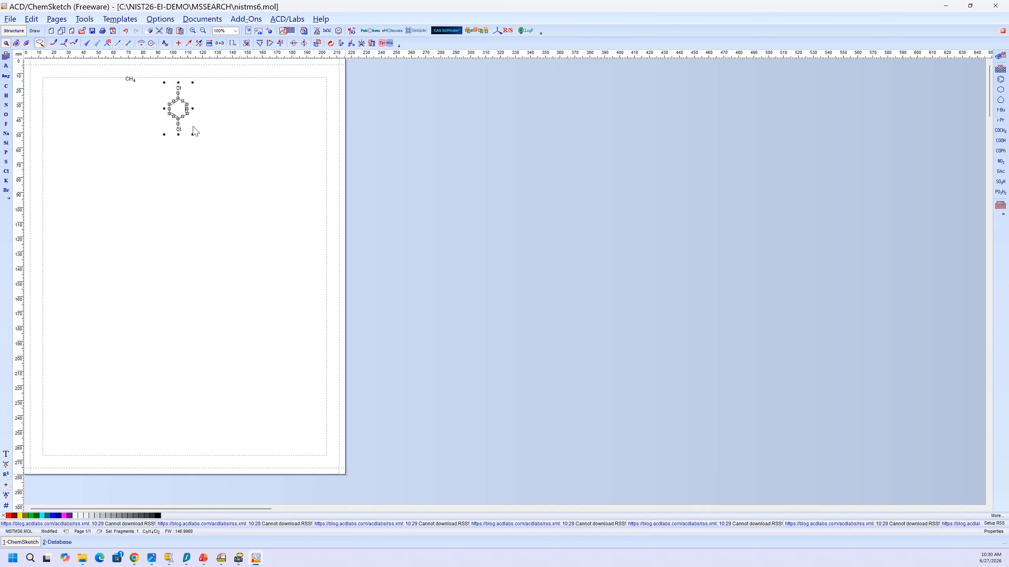
{"action": "right_click", "coordinate": [174, 100]}
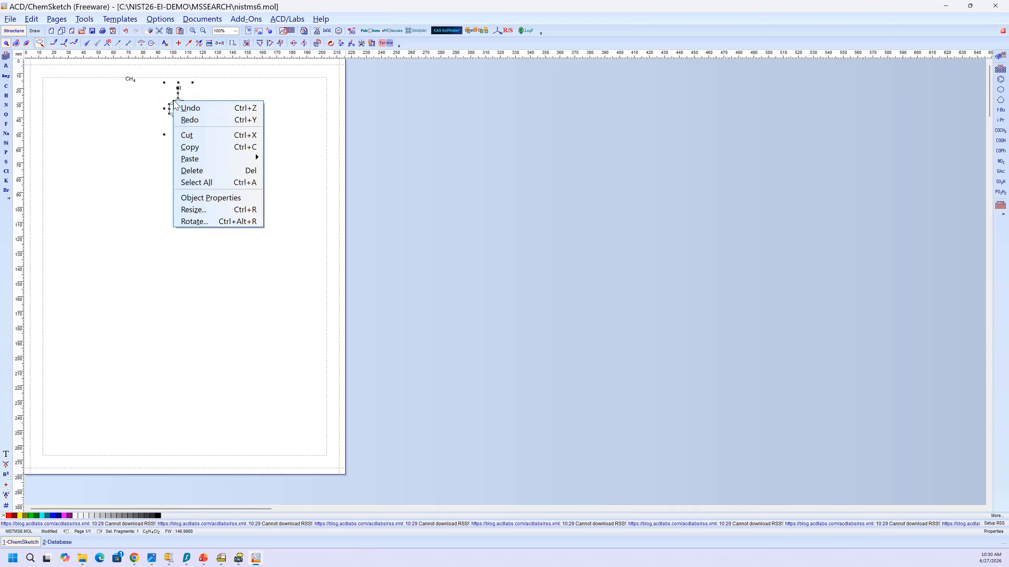
{"action": "left_click", "coordinate": [193, 147]}
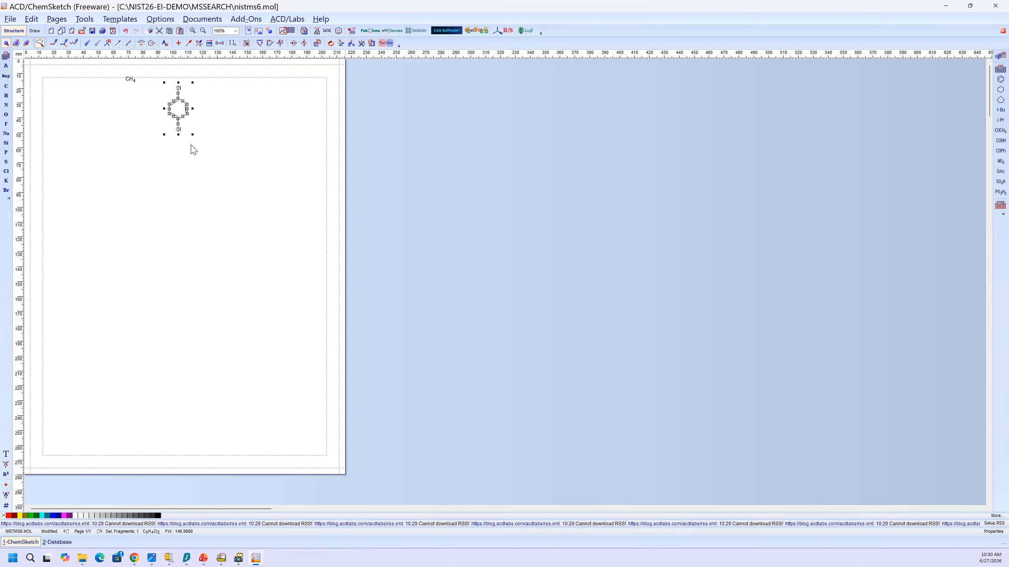
- Return to NIST MS Search and insert the copied clipboard structure into the spectrum list under its default name
{"action": "left_click", "coordinate": [947, 9]}
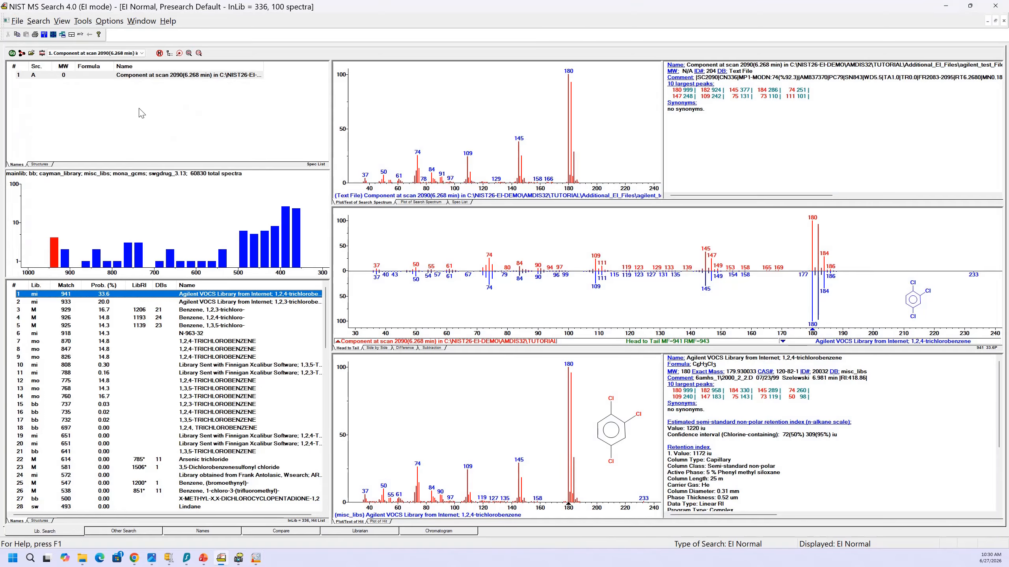
{"action": "left_click", "coordinate": [140, 109]}
{"action": "right_click", "coordinate": [139, 109]}
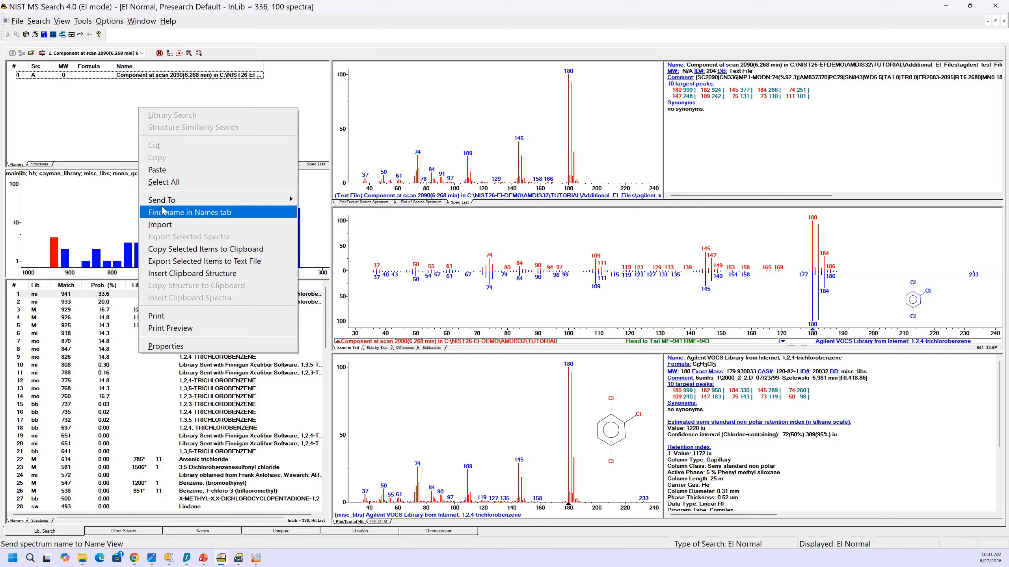
{"action": "left_click", "coordinate": [171, 281]}
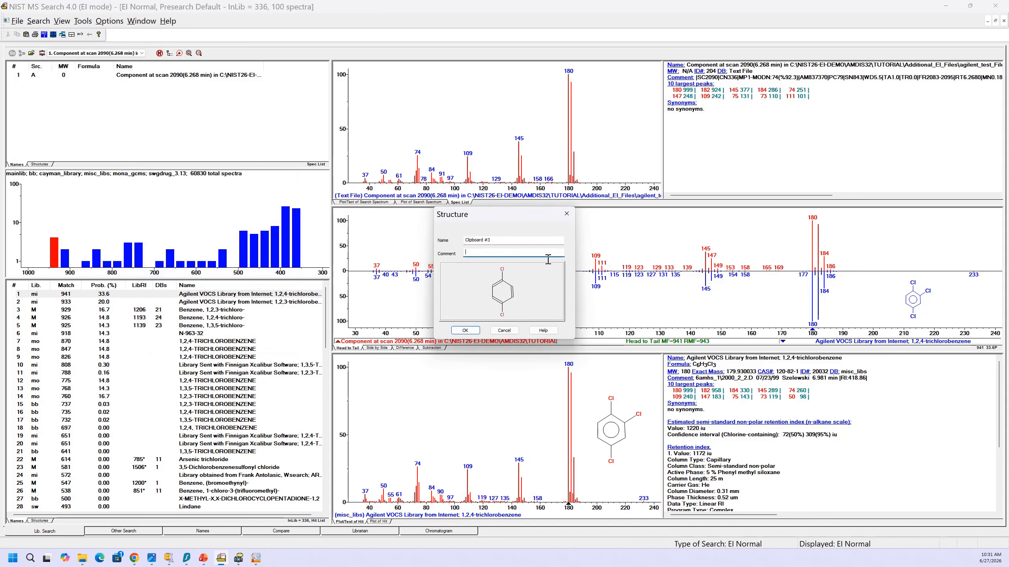
{"action": "left_click", "coordinate": [465, 330]}
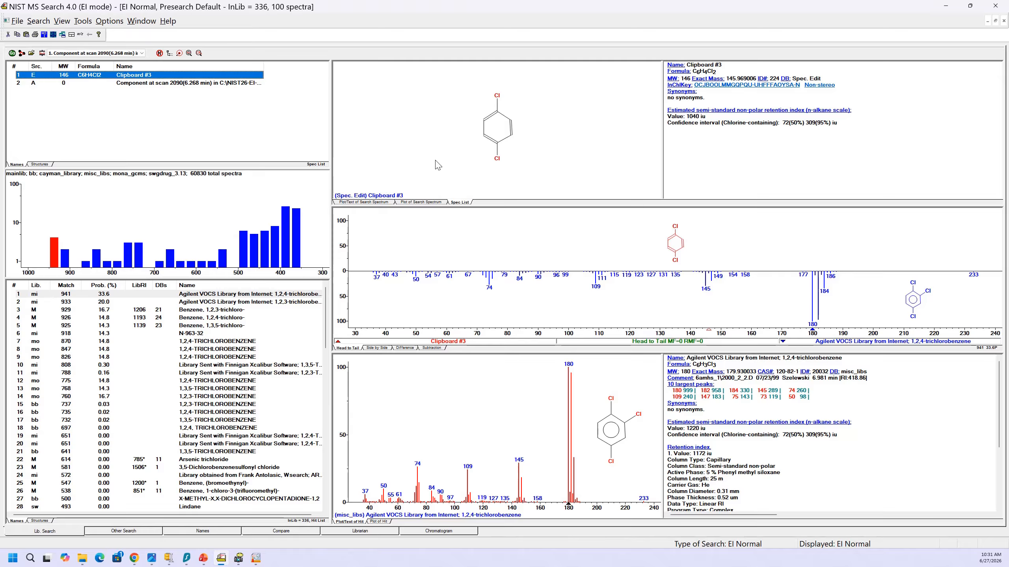
- Set the library search options to use Structure search for the included libraries
{"action": "left_click", "coordinate": [42, 54]}
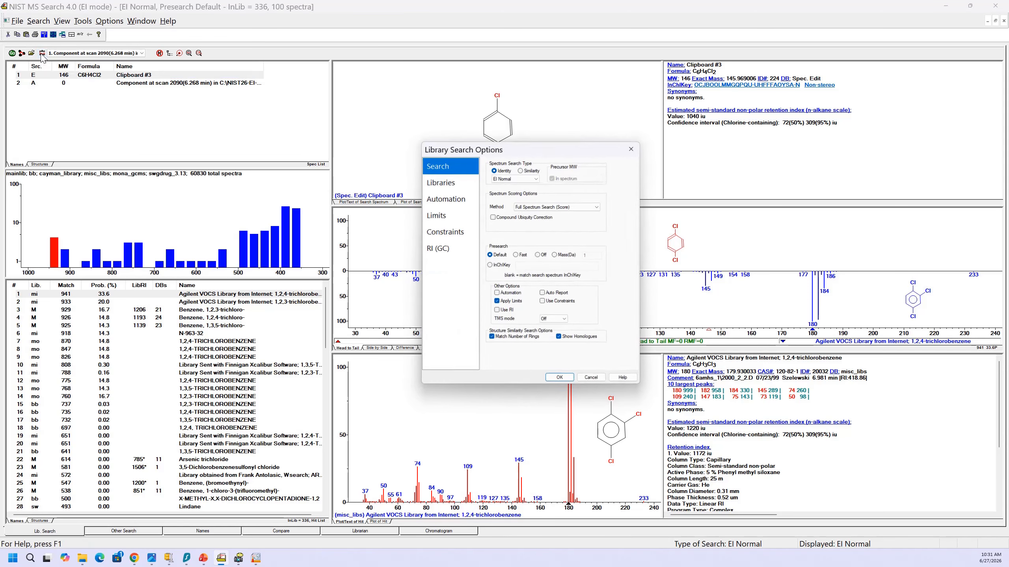
{"action": "left_click", "coordinate": [457, 191]}
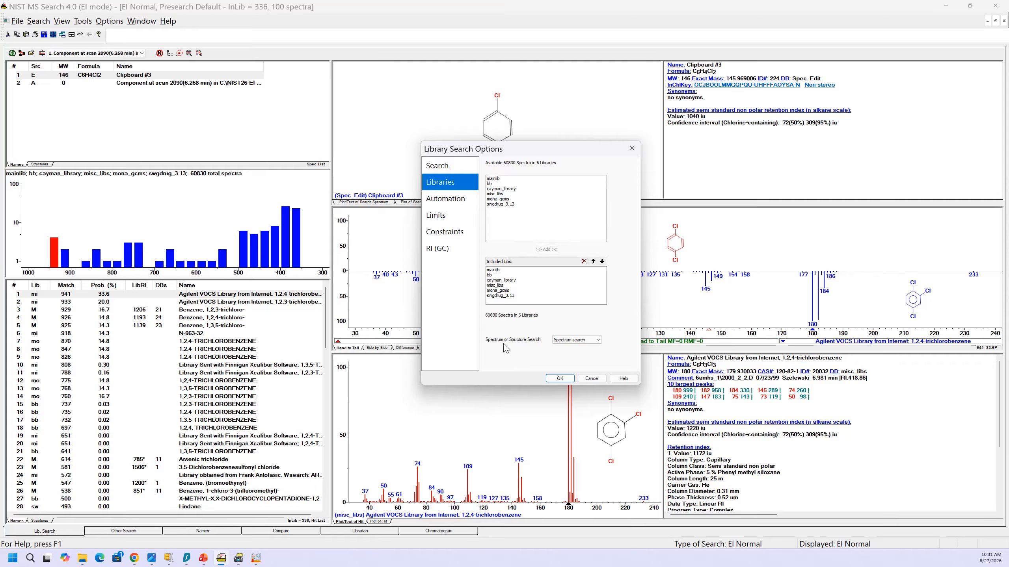
{"action": "left_click", "coordinate": [600, 342]}
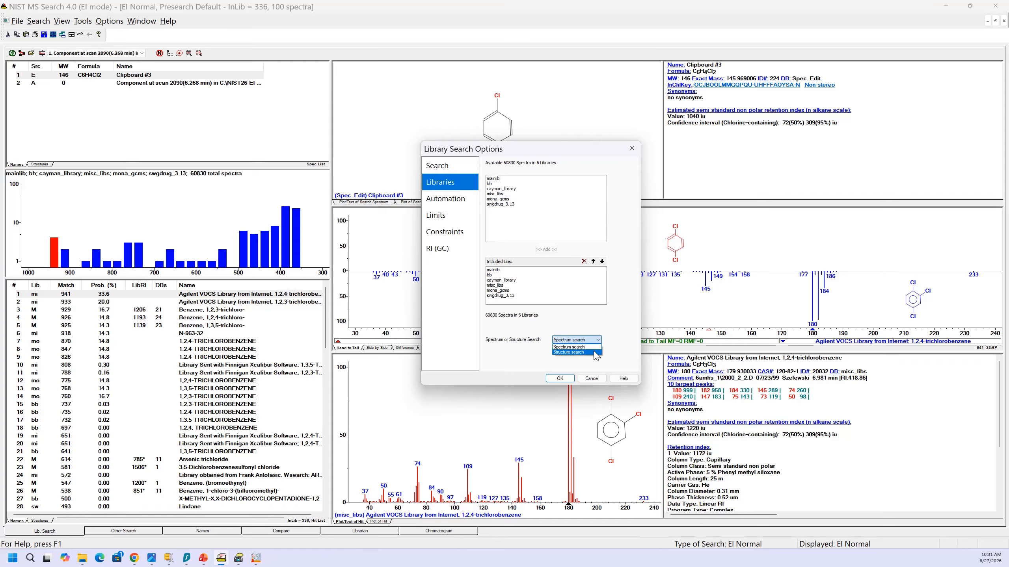
{"action": "left_click", "coordinate": [597, 353]}
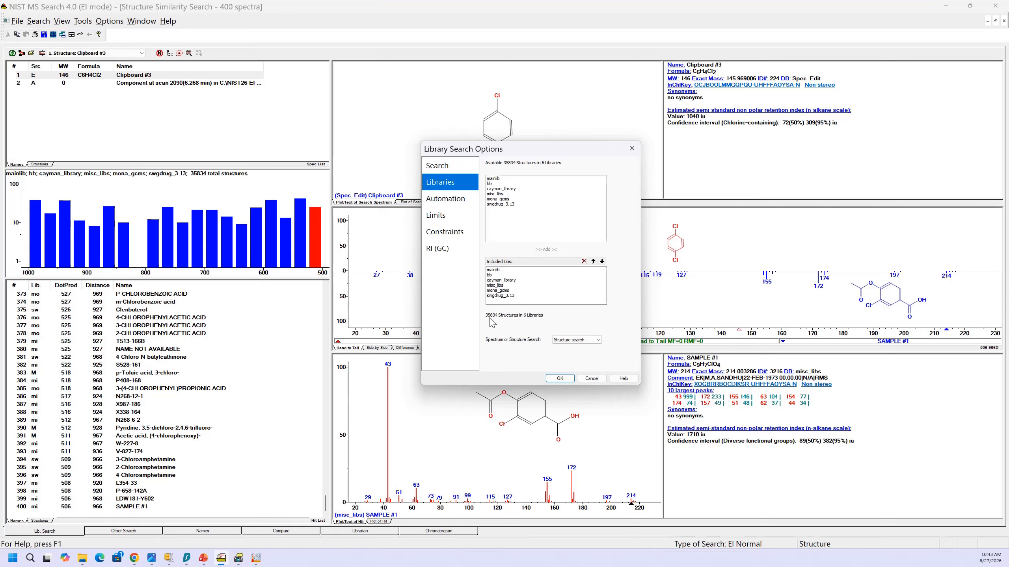
{"action": "left_click", "coordinate": [560, 379]}
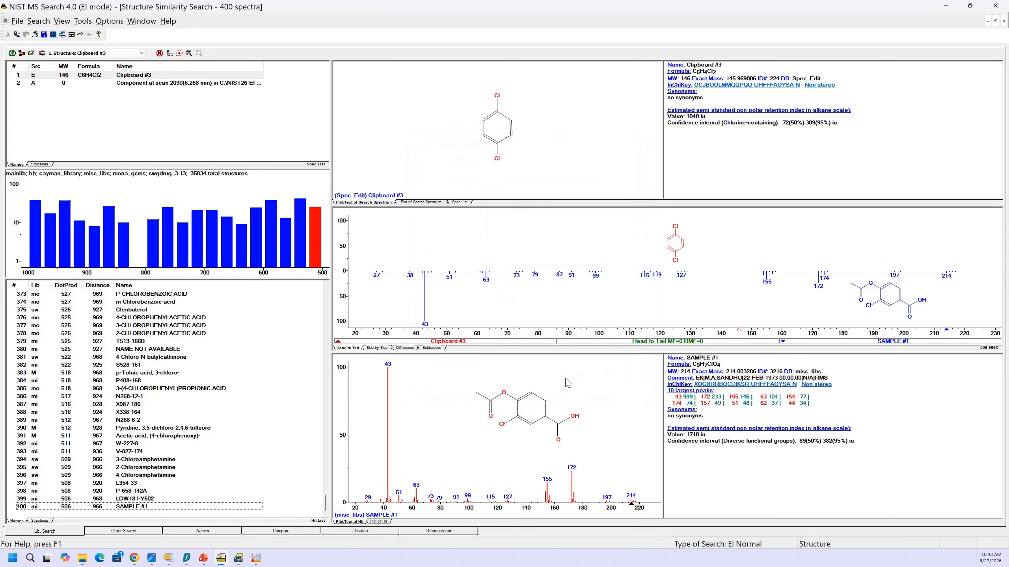
- Run a structure similarity search on the inserted dichlorobenzene structure and select the first hit
{"action": "left_click", "coordinate": [76, 79]}
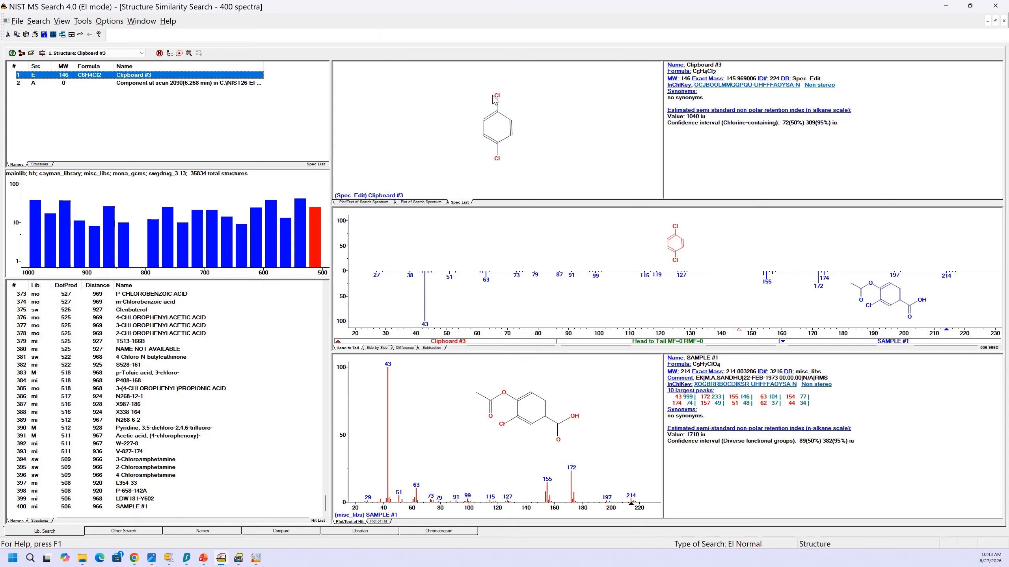
{"action": "left_click", "coordinate": [22, 56]}
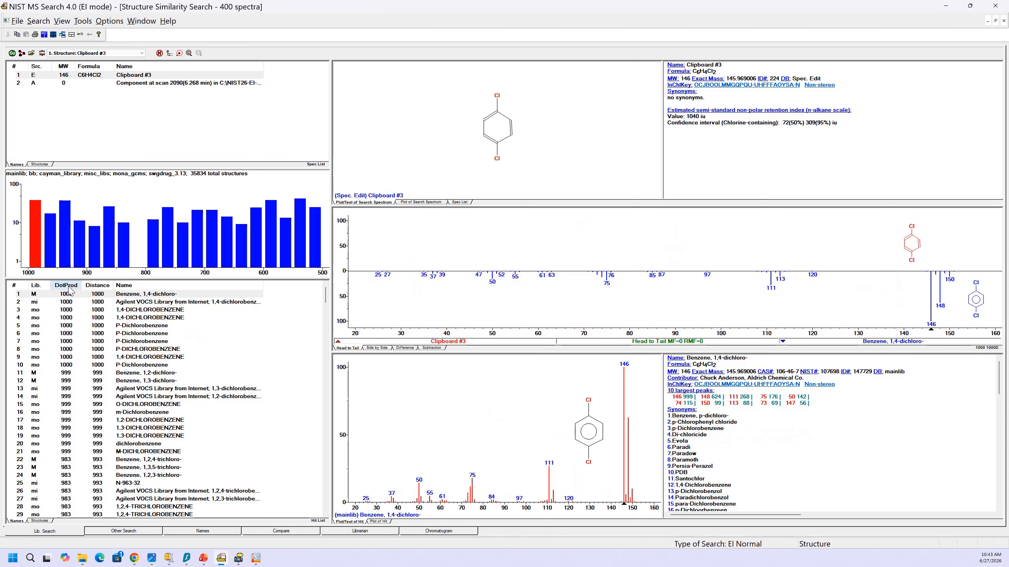
{"action": "left_click", "coordinate": [122, 294]}
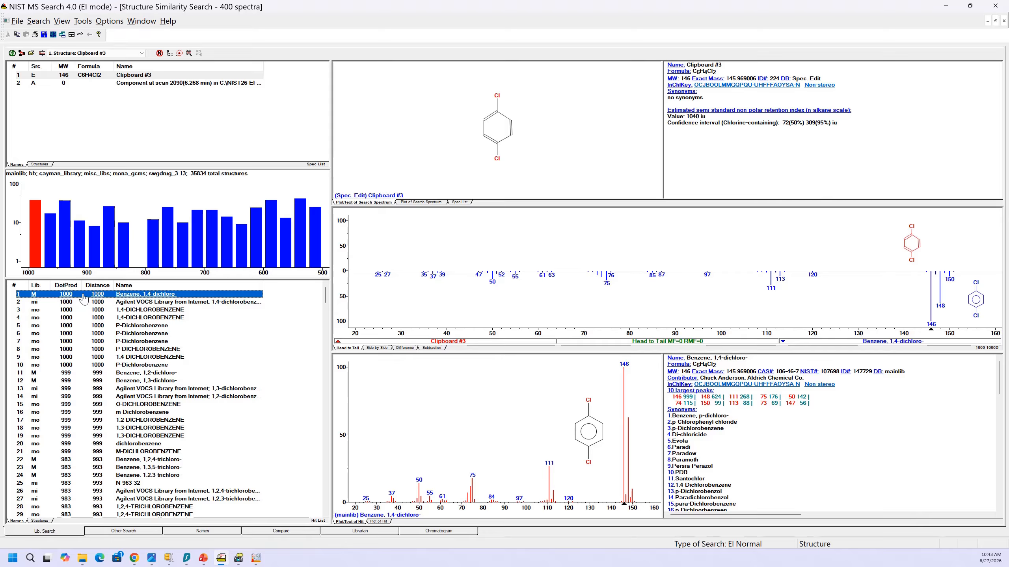
- Go through the similarity hits from the dichlorobenzenes down to the trichlorobenzenes, comparing their structures and spectra with the query
{"action": "left_click", "coordinate": [87, 302]}
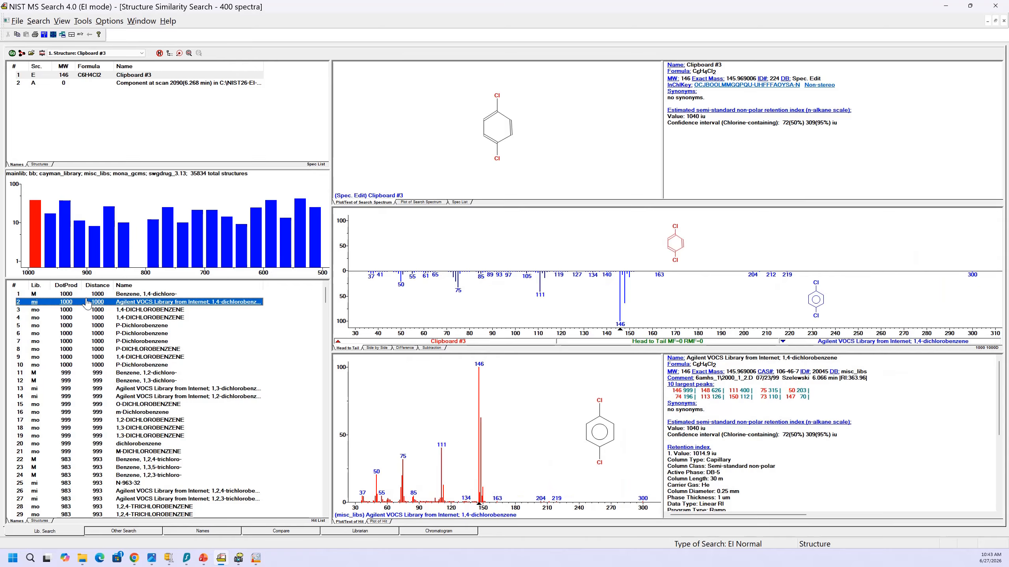
{"action": "key", "text": "Up"}
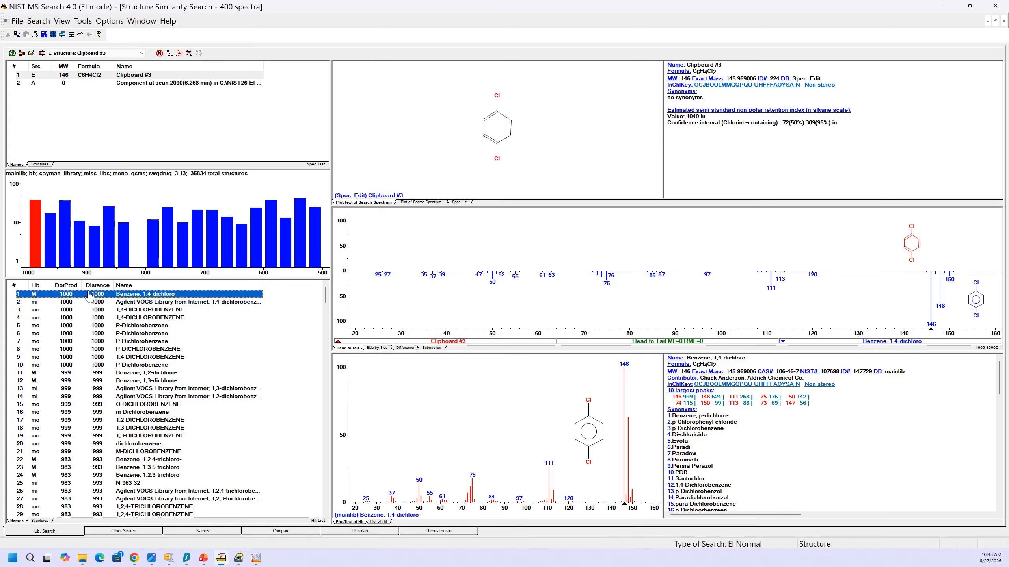
{"action": "key", "text": "Down"}
{"action": "key", "text": "Down"}
{"action": "key", "text": "Down"}
{"action": "key", "text": "Down"}
{"action": "key", "text": "Down"}
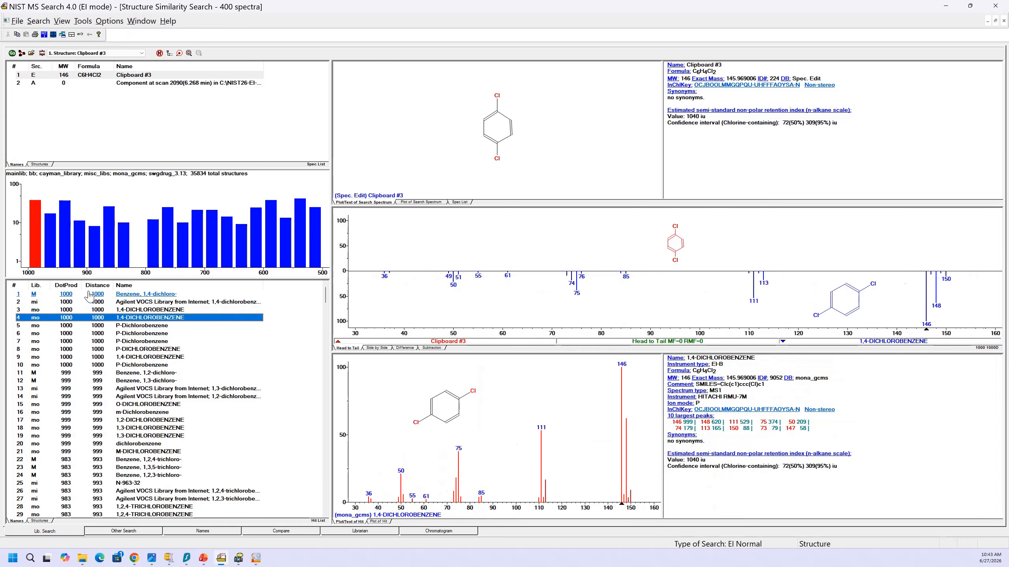
{"action": "key", "text": "Down"}
{"action": "key", "text": "Down"}
{"action": "key", "text": "Down"}
{"action": "key", "text": "Down"}
{"action": "key", "text": "Down"}
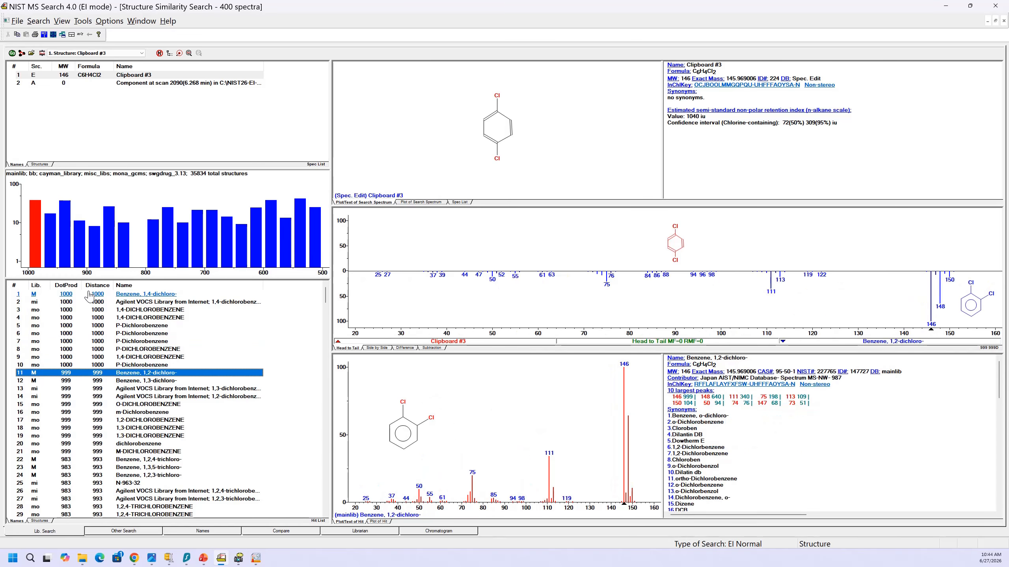
{"action": "key", "text": "Down"}
{"action": "key", "text": "Down"}
{"action": "key", "text": "Down"}
{"action": "key", "text": "Down"}
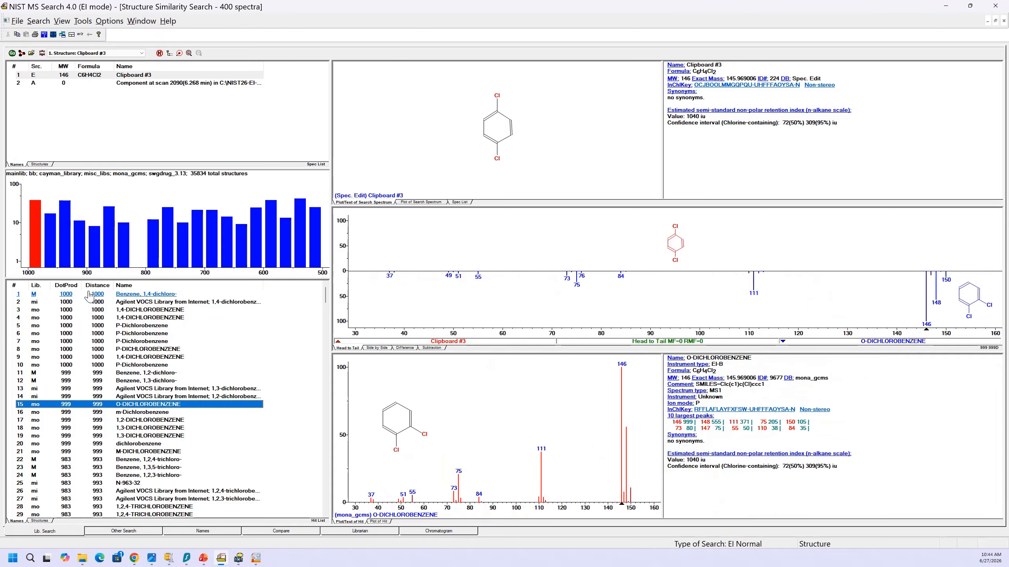
{"action": "key", "text": "Down"}
{"action": "key", "text": "Down"}
{"action": "key", "text": "Down"}
{"action": "key", "text": "Down"}
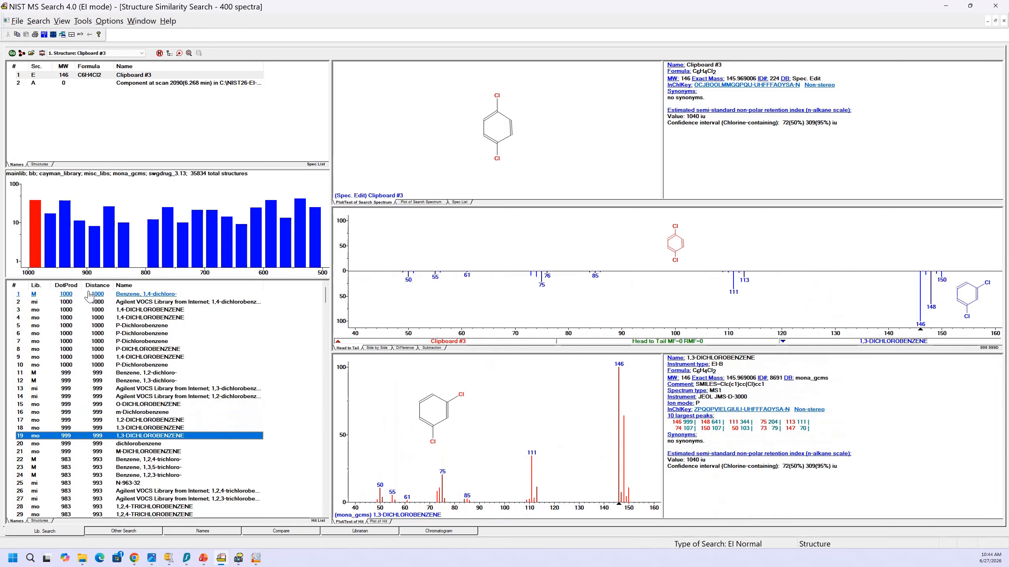
{"action": "key", "text": "Down"}
{"action": "key", "text": "Down"}
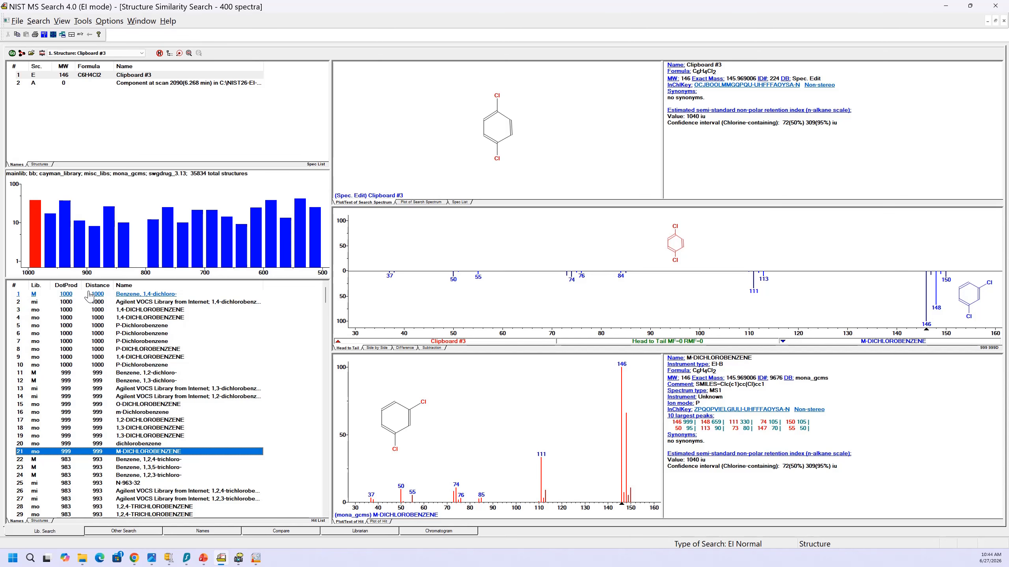
{"action": "key", "text": "Down"}
{"action": "key", "text": "Down"}
{"action": "key", "text": "Down"}
{"action": "key", "text": "Down"}
{"action": "key", "text": "Down"}
{"action": "key", "text": "Down"}
{"action": "key", "text": "Down"}
{"action": "key", "text": "Down"}
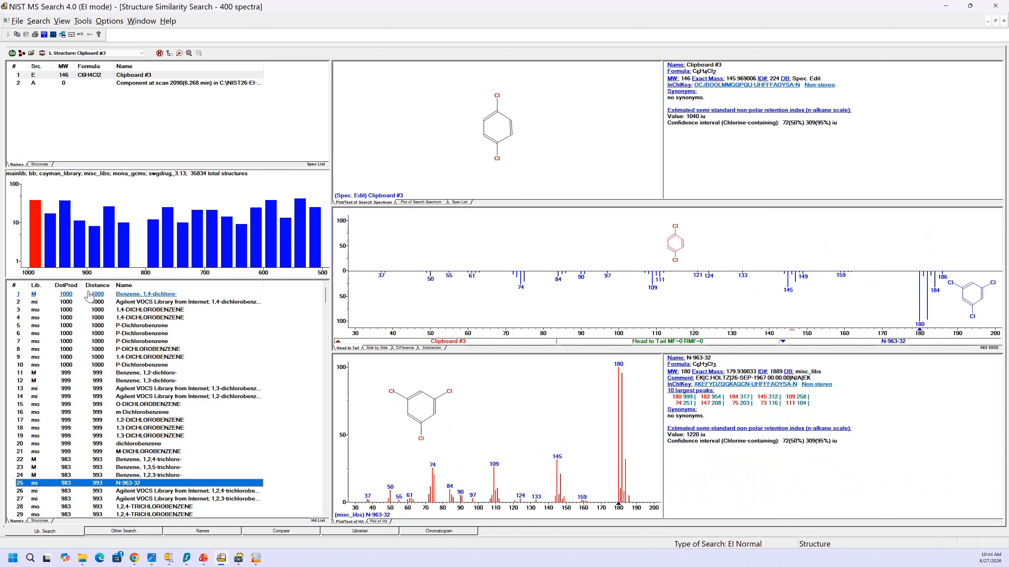
- Go through the similarity hits down to the tetrachlorobenzenes, comparing their structures and spectra, and return to the first hit
{"action": "key", "text": "Down"}
{"action": "key", "text": "Down"}
{"action": "key", "text": "Down"}
{"action": "key", "text": "Down"}
{"action": "key", "text": "Down"}
{"action": "key", "text": "Down"}
{"action": "key", "text": "Down"}
{"action": "key", "text": "Down"}
{"action": "key", "text": "Down"}
{"action": "key", "text": "Down"}
{"action": "key", "text": "Down"}
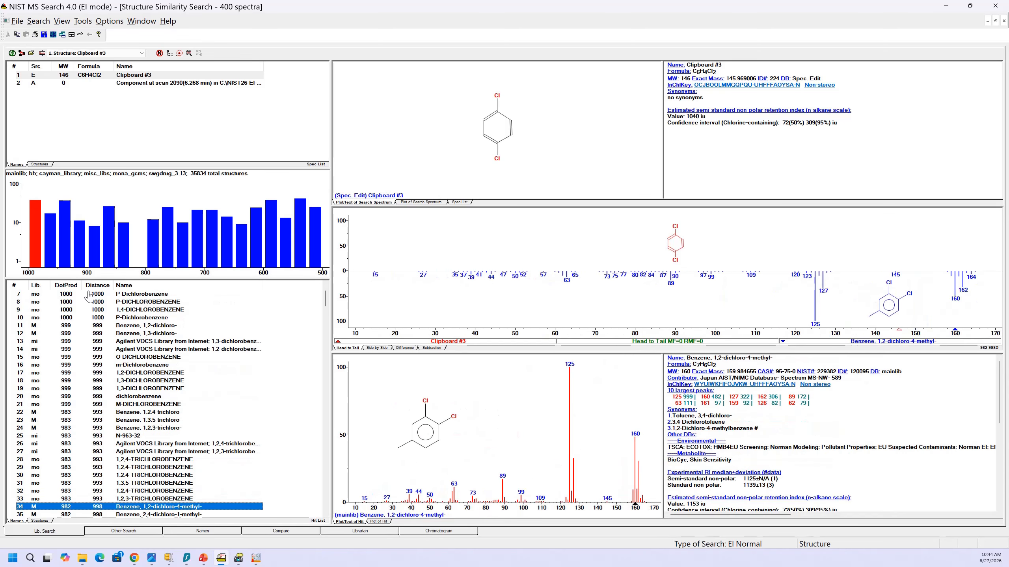
{"action": "key", "text": "Up"}
{"action": "key", "text": "Up"}
{"action": "key", "text": "Up"}
{"action": "key", "text": "Up"}
{"action": "key", "text": "Up"}
{"action": "key", "text": "Up"}
{"action": "key", "text": "Up"}
{"action": "key", "text": "Up"}
{"action": "key", "text": "Up"}
{"action": "key", "text": "Up"}
{"action": "key", "text": "Up"}
{"action": "key", "text": "Up"}
{"action": "key", "text": "Up"}
{"action": "key", "text": "Up"}
{"action": "key", "text": "Up"}
{"action": "key", "text": "Up"}
{"action": "key", "text": "Up"}
{"action": "key", "text": "Up"}
{"action": "key", "text": "Up"}
{"action": "key", "text": "Up"}
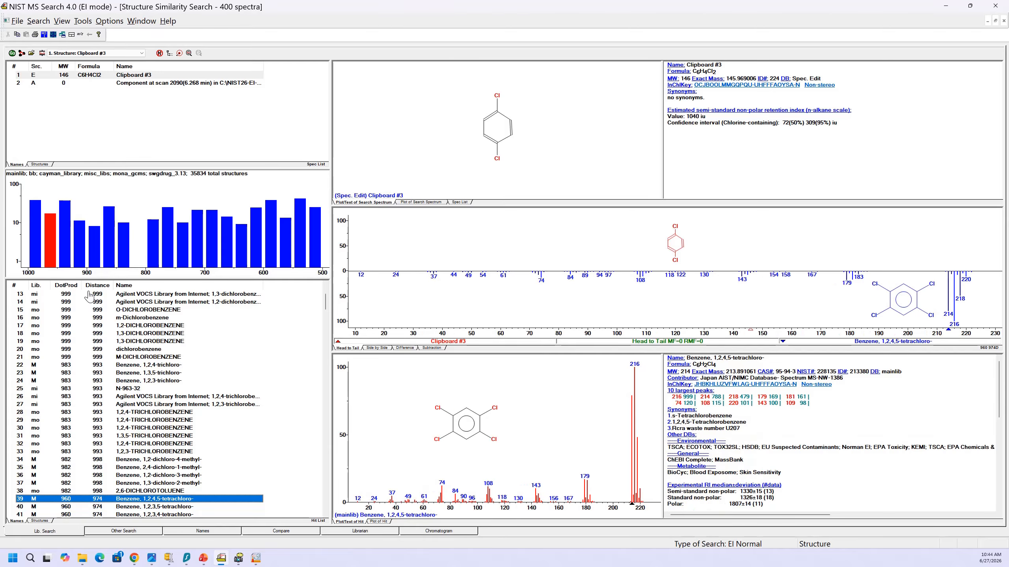
{"action": "key", "text": "Up"}
{"action": "key", "text": "Up"}
{"action": "key", "text": "Up"}
{"action": "key", "text": "Up"}
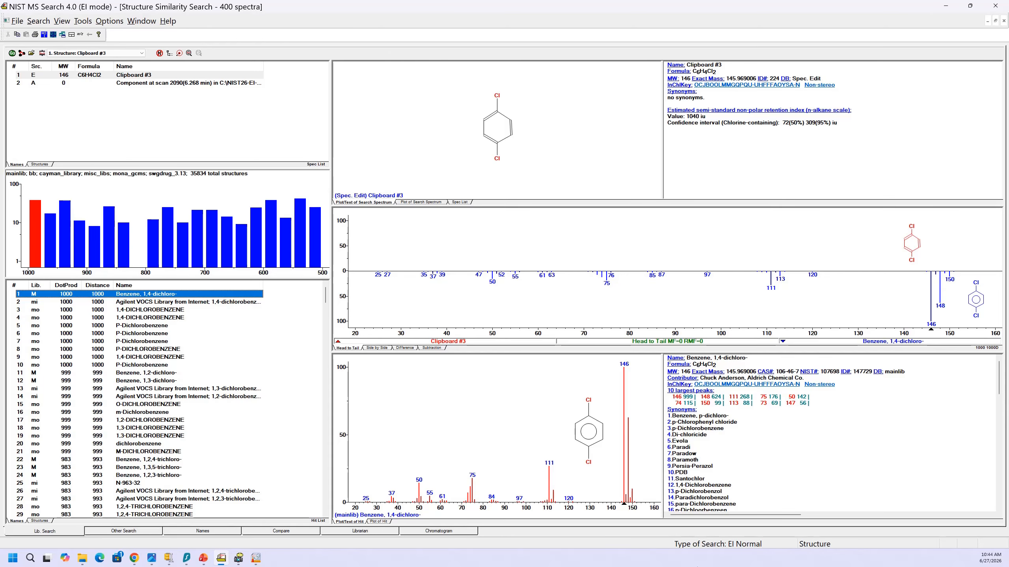
- Set the library search's presearch to InChIKey and run the search on the inserted dichlorobenzene structure
{"action": "left_click", "coordinate": [42, 53]}
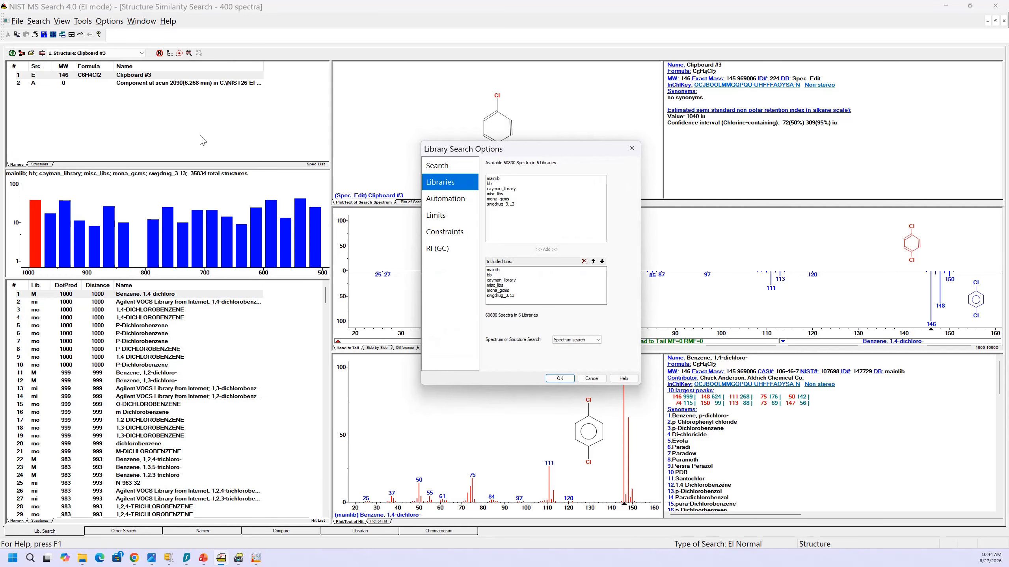
{"action": "left_click", "coordinate": [437, 165]}
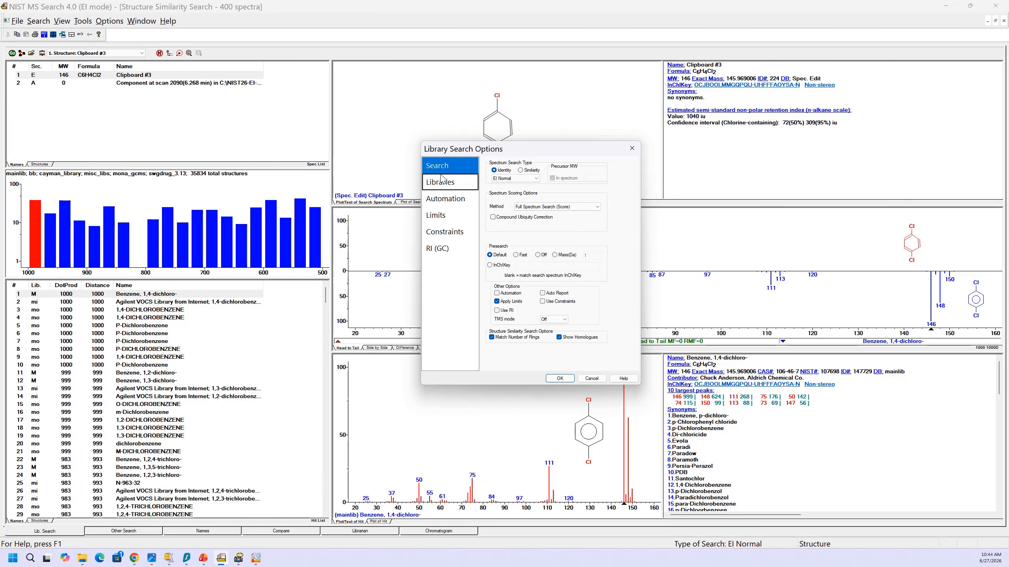
{"action": "left_click", "coordinate": [490, 266]}
{"action": "left_click", "coordinate": [560, 378]}
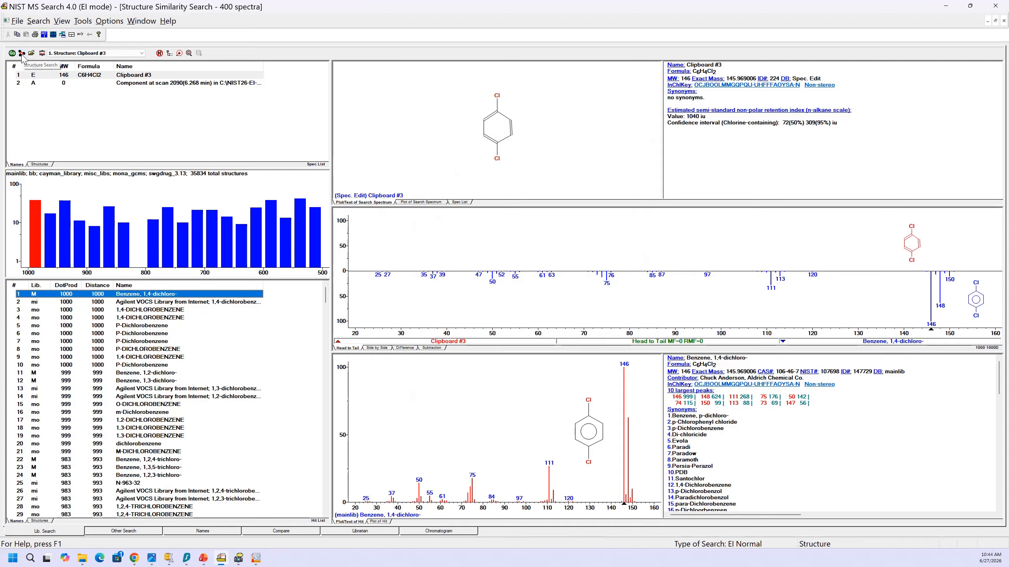
{"action": "left_click", "coordinate": [87, 78]}
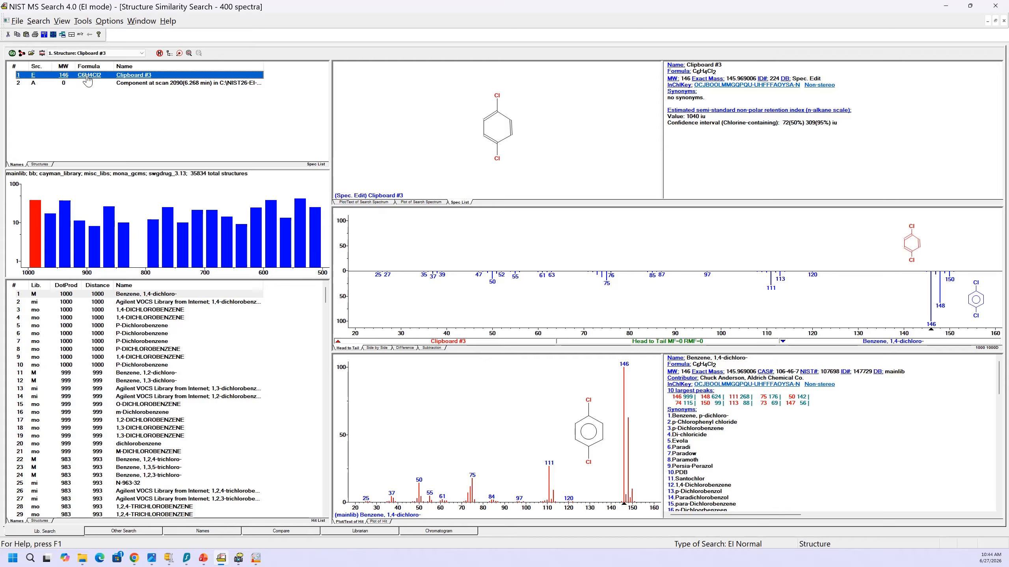
{"action": "double_click", "coordinate": [88, 79]}
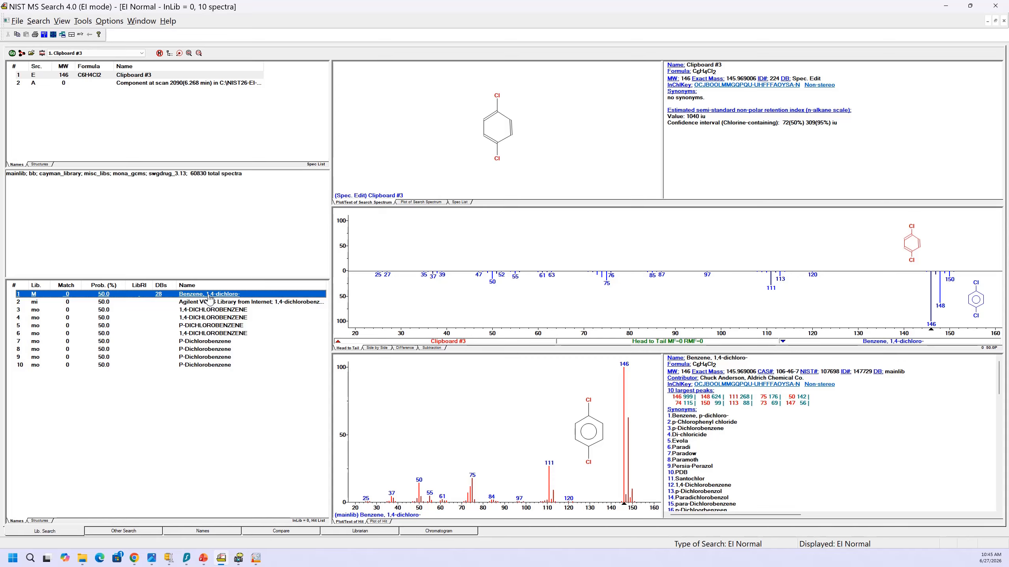
- Go through the InChIKey search hits, comparing the 1,4-dichlorobenzene spectra from the different libraries
{"action": "key", "text": "Down"}
{"action": "key", "text": "Down"}
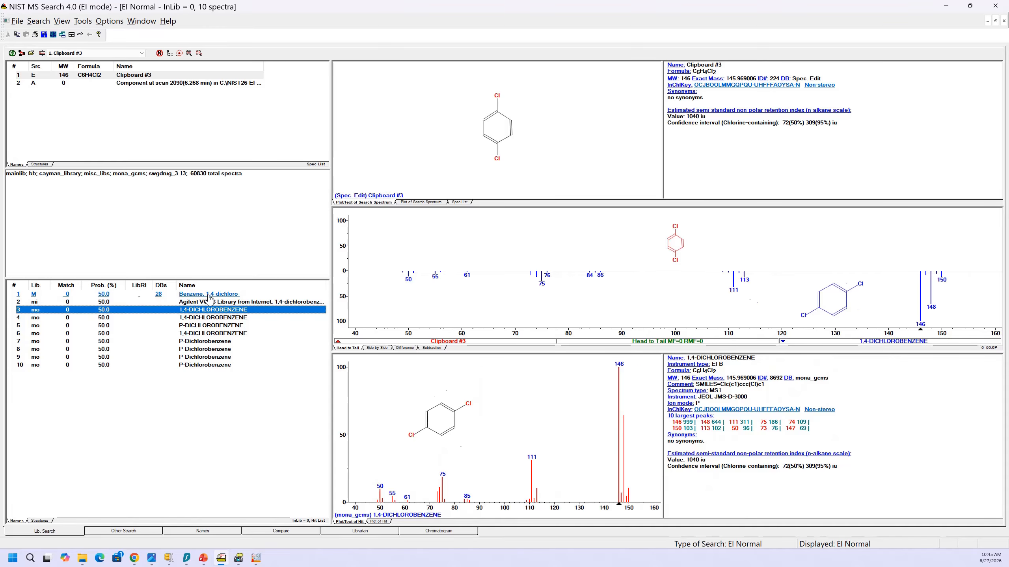
{"action": "key", "text": "Down"}
{"action": "key", "text": "Down"}
{"action": "key", "text": "Down"}
{"action": "key", "text": "Down"}
{"action": "key", "text": "Down"}
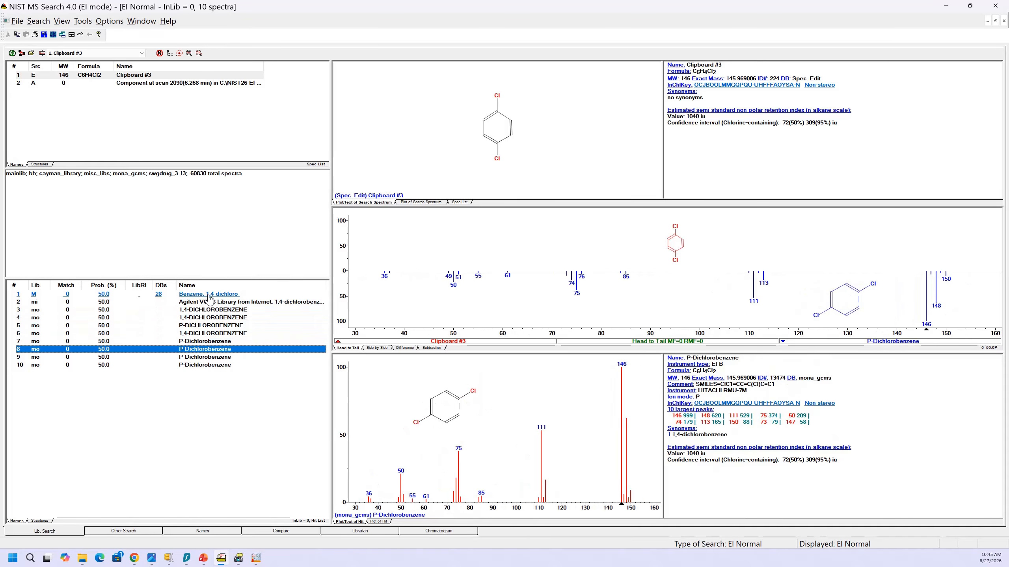
{"action": "key", "text": "Down"}
{"action": "key", "text": "Down"}
{"action": "key", "text": "Up"}
{"action": "key", "text": "Up"}
{"action": "key", "text": "Up"}
{"action": "key", "text": "Up"}
{"action": "key", "text": "Up"}
{"action": "key", "text": "Up"}
{"action": "key", "text": "Up"}
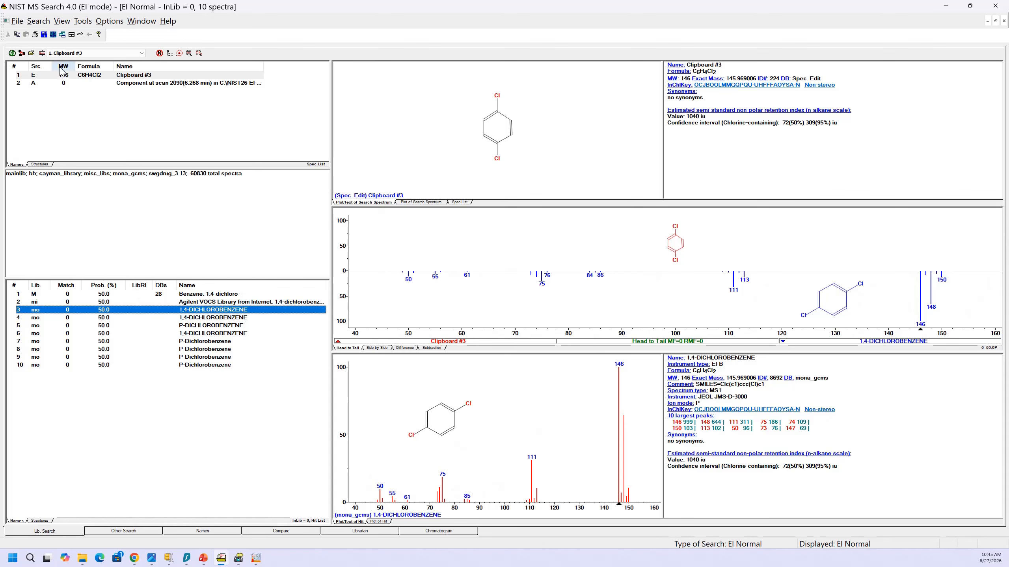
- Set the library search's presearch back to Default
{"action": "left_click", "coordinate": [43, 54]}
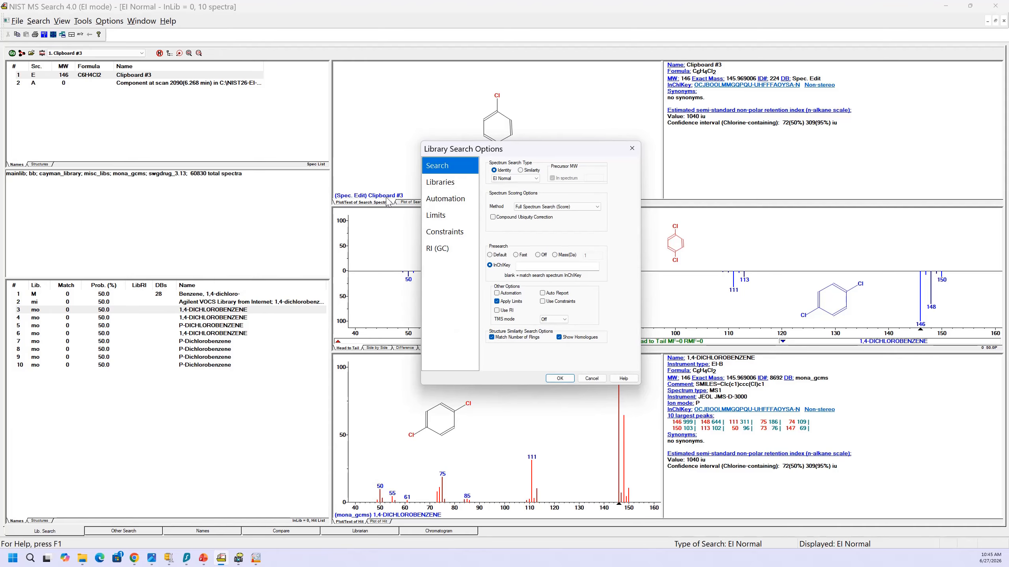
{"action": "left_click", "coordinate": [491, 255]}
{"action": "left_click", "coordinate": [563, 378]}
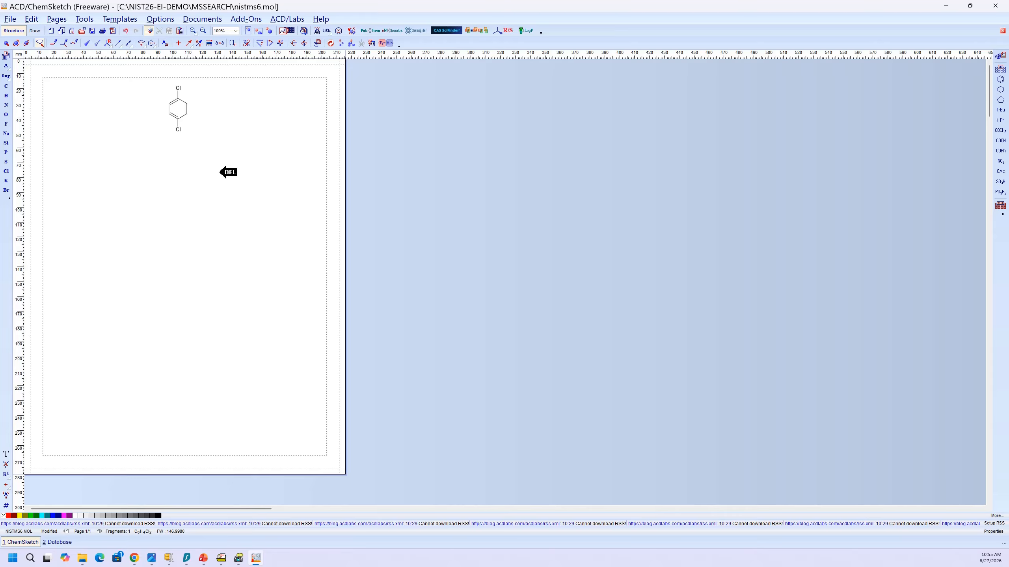
- In ChemSketch, add a single bond to the ring carbon beside the upper chlorine and change its end atom to Cl
{"action": "left_click", "coordinate": [53, 43]}
{"action": "left_click", "coordinate": [195, 102]}
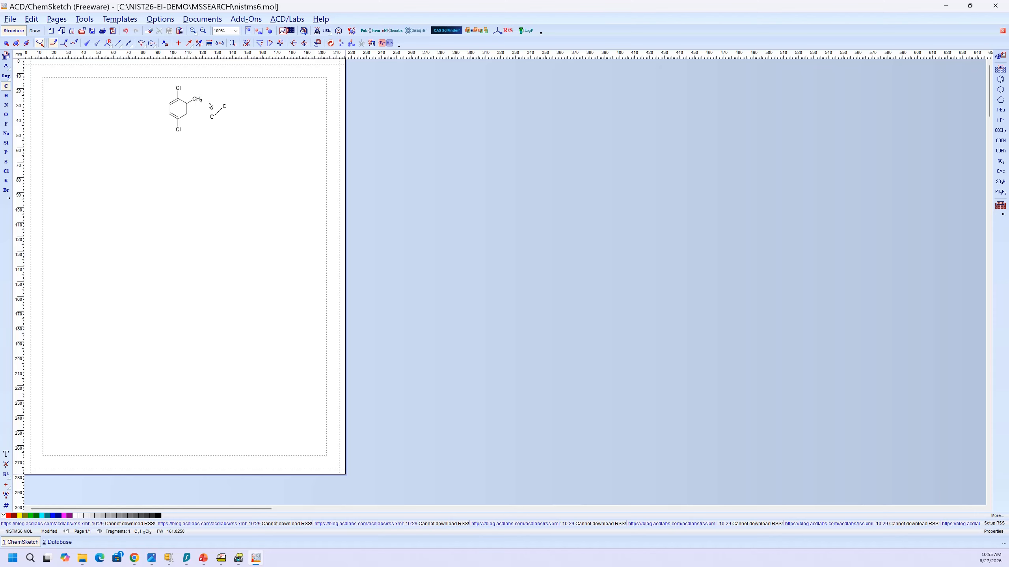
{"action": "left_click", "coordinate": [6, 172]}
{"action": "left_click", "coordinate": [197, 99]}
- Select the whole trichlorobenzene structure and tidy its geometry with Clean Structure
{"action": "left_click", "coordinate": [7, 44]}
{"action": "mouse_move", "coordinate": [154, 77]}
{"action": "left_mouse_down"}
{"action": "mouse_move", "coordinate": [158, 162]}
{"action": "mouse_move", "coordinate": [218, 86]}
{"action": "left_mouse_up"}
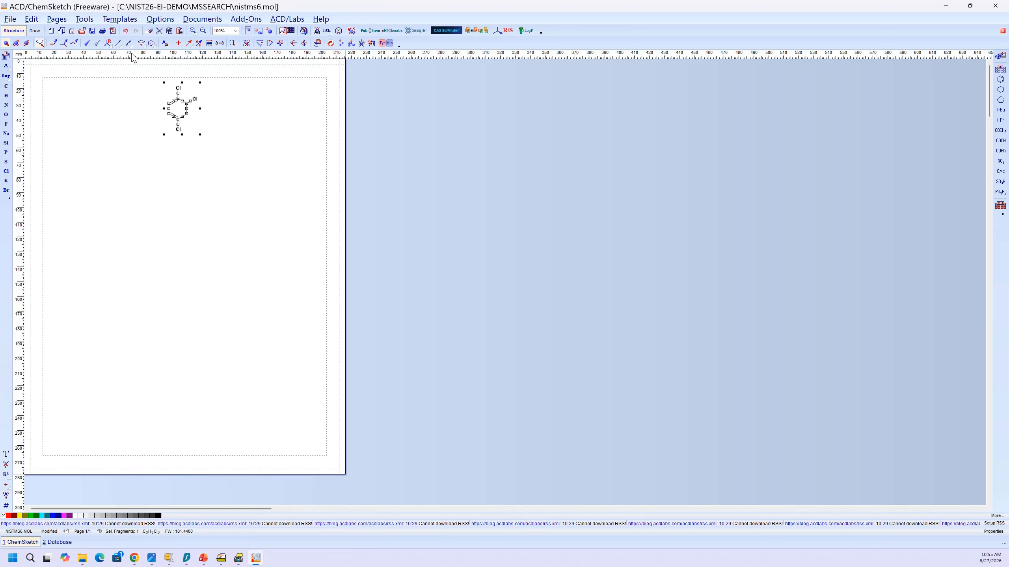
{"action": "left_click", "coordinate": [92, 21]}
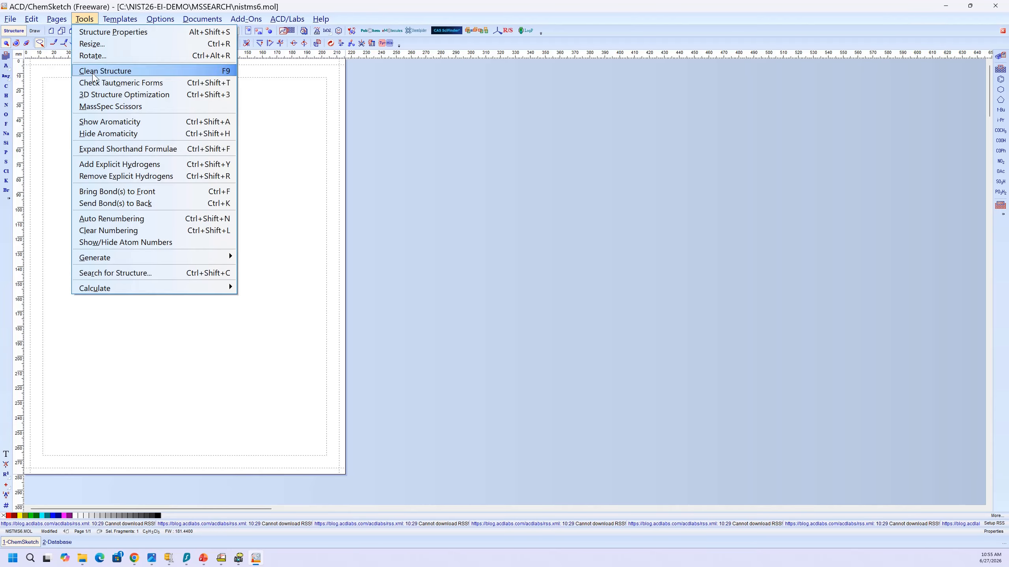
{"action": "left_click", "coordinate": [141, 72]}
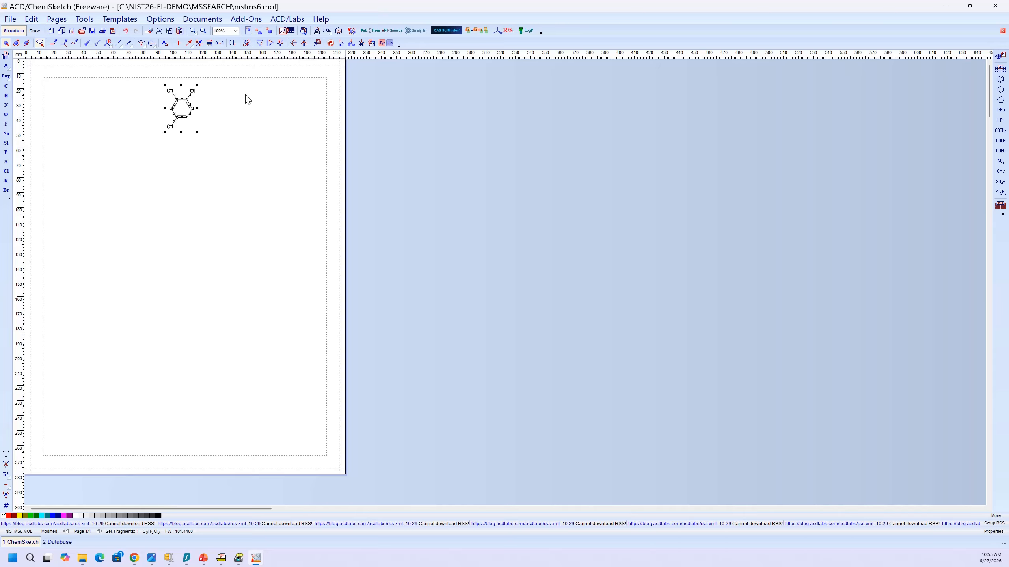
{"action": "left_click", "coordinate": [159, 89]}
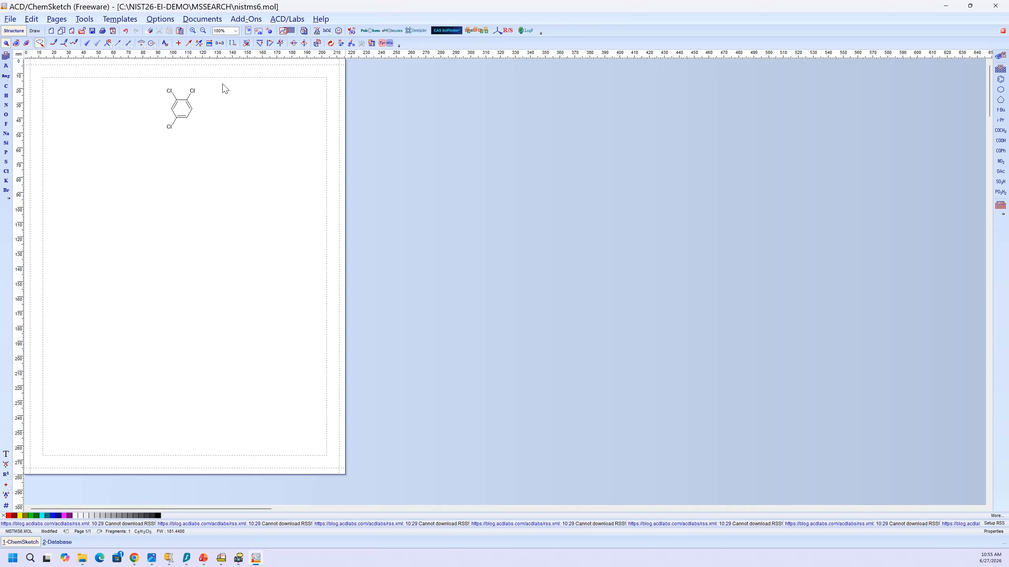
- Copy the cleaned trichlorobenzene structure to the clipboard and return to NIST MS Search
{"action": "mouse_move", "coordinate": [207, 84]}
{"action": "left_mouse_down"}
{"action": "mouse_move", "coordinate": [129, 100]}
{"action": "mouse_move", "coordinate": [205, 161]}
{"action": "mouse_move", "coordinate": [249, 141]}
{"action": "left_mouse_up"}
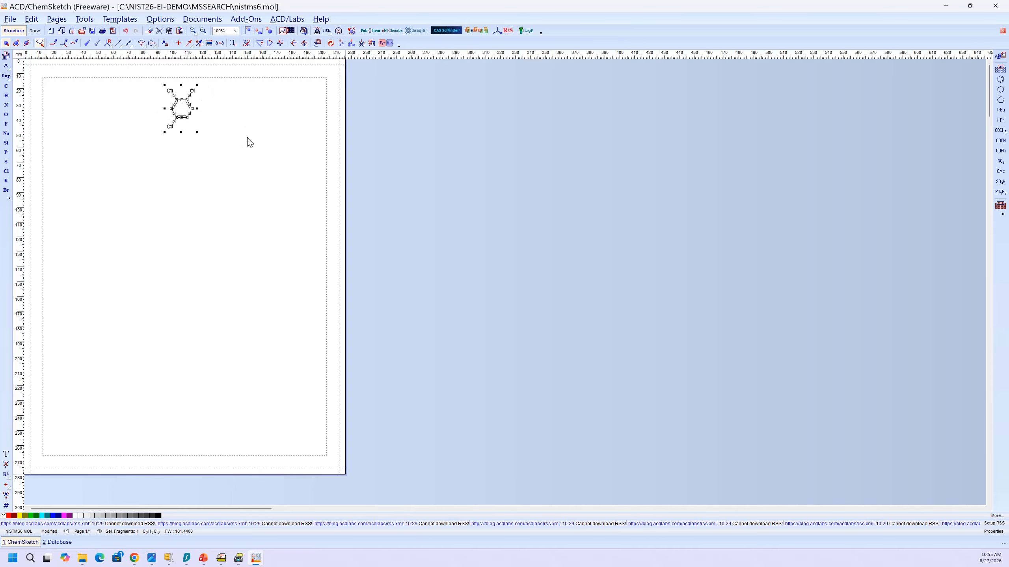
{"action": "left_click", "coordinate": [32, 18]}
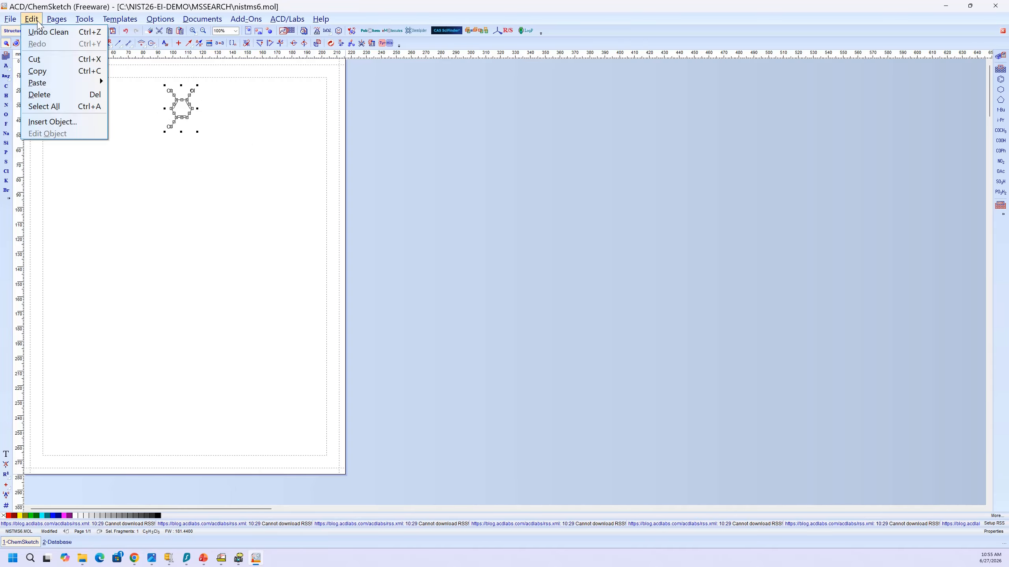
{"action": "left_click", "coordinate": [43, 75]}
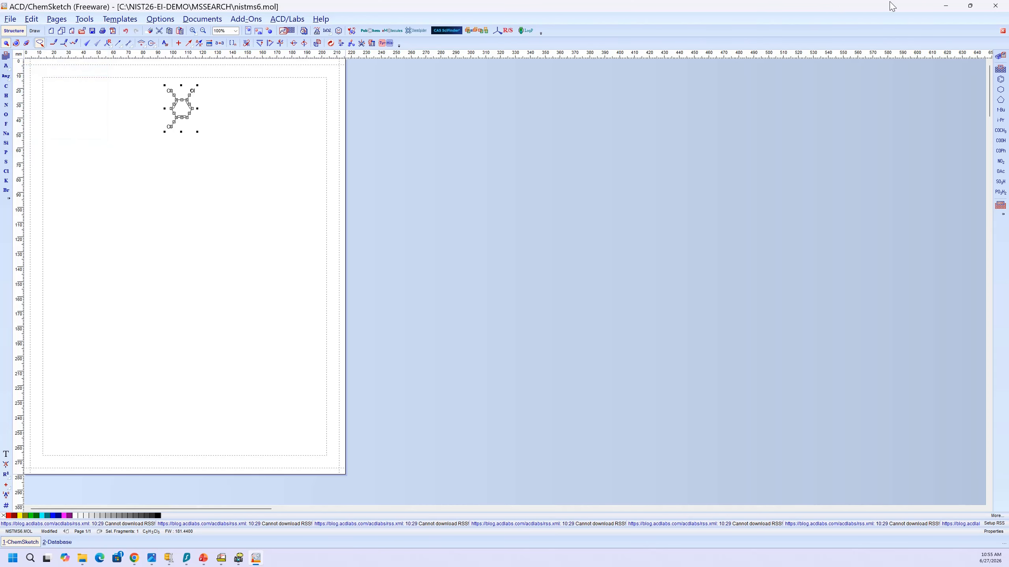
{"action": "left_click", "coordinate": [946, 10]}
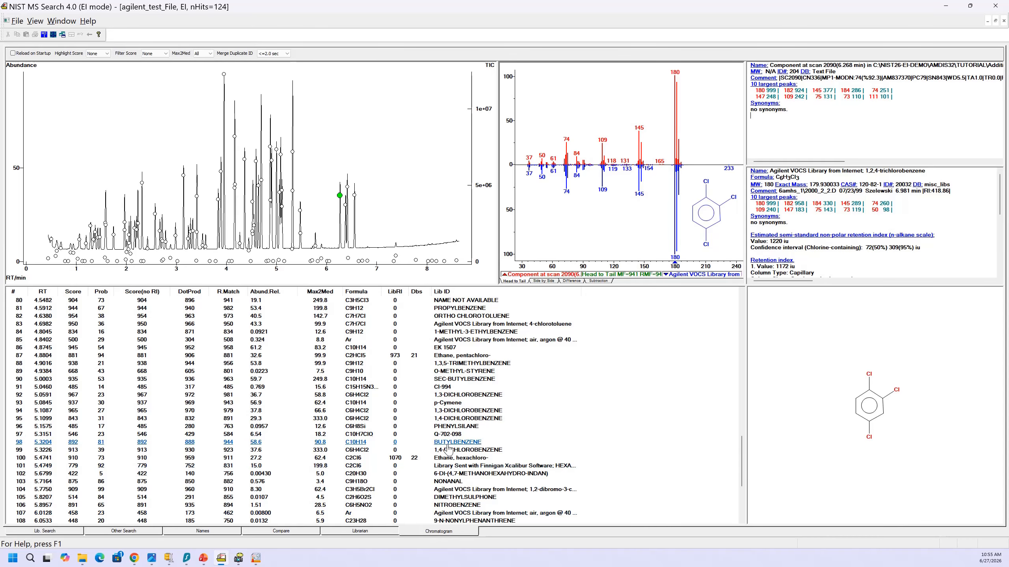
{"action": "left_click", "coordinate": [454, 364]}
{"action": "right_click", "coordinate": [455, 369]}
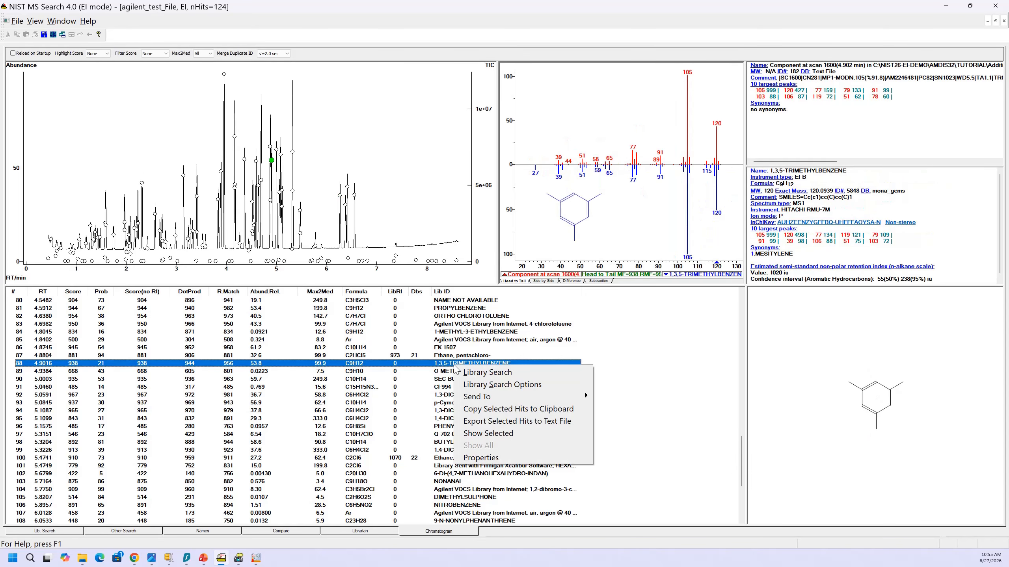
{"action": "mouse_move", "coordinate": [464, 399]}
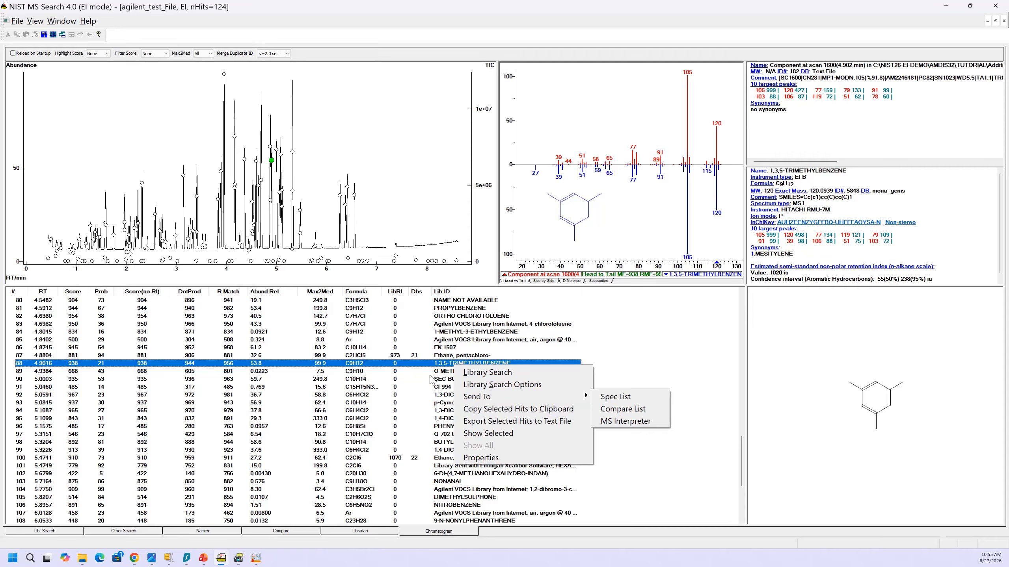
{"action": "left_click", "coordinate": [424, 366]}
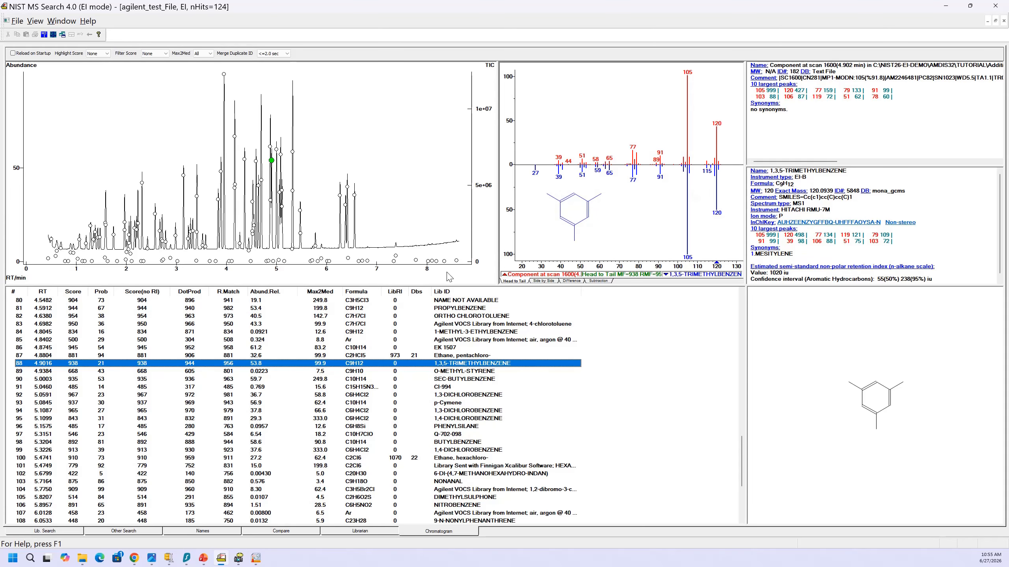
- Select the chromatogram component at 6.268 min, matched to 1,2,4-trichlorobenzene
{"action": "left_click", "coordinate": [340, 194]}
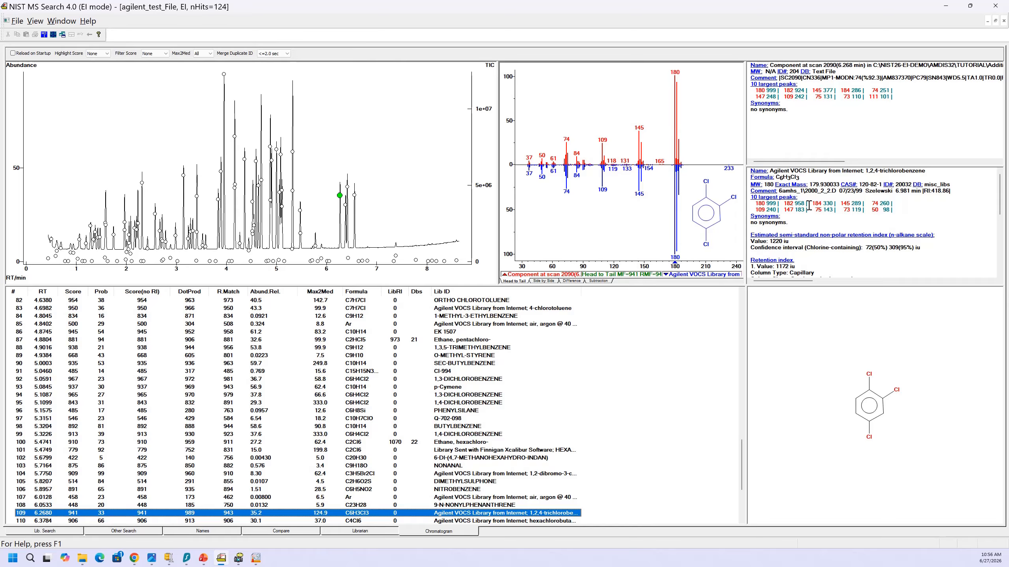
{"action": "right_click", "coordinate": [621, 216]}
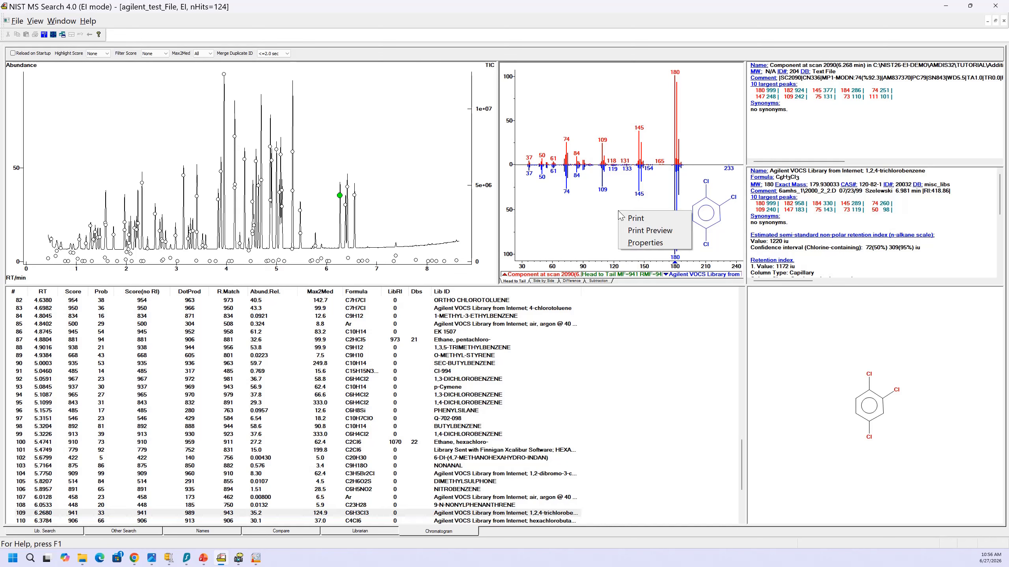
{"action": "left_click", "coordinate": [615, 207]}
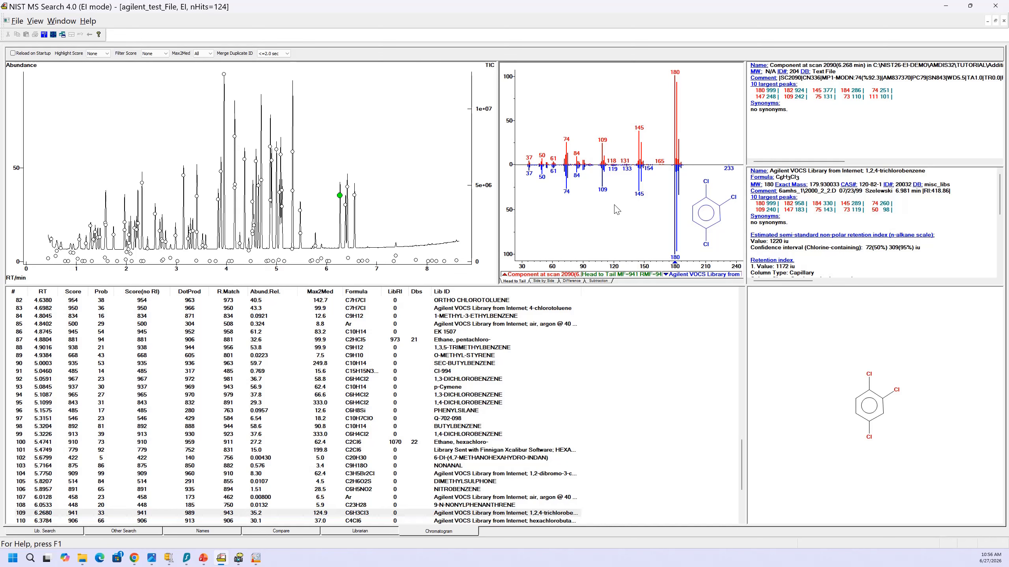
- Send the 1,2,4-trichlorobenzene library hit to MS Interpreter and close that window again
{"action": "right_click", "coordinate": [809, 219]}
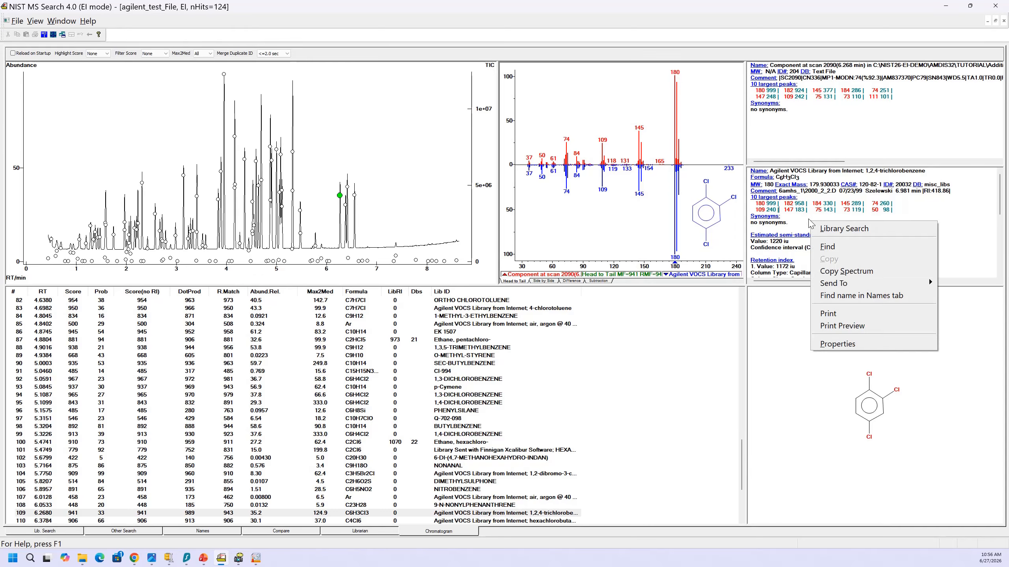
{"action": "mouse_move", "coordinate": [842, 285]}
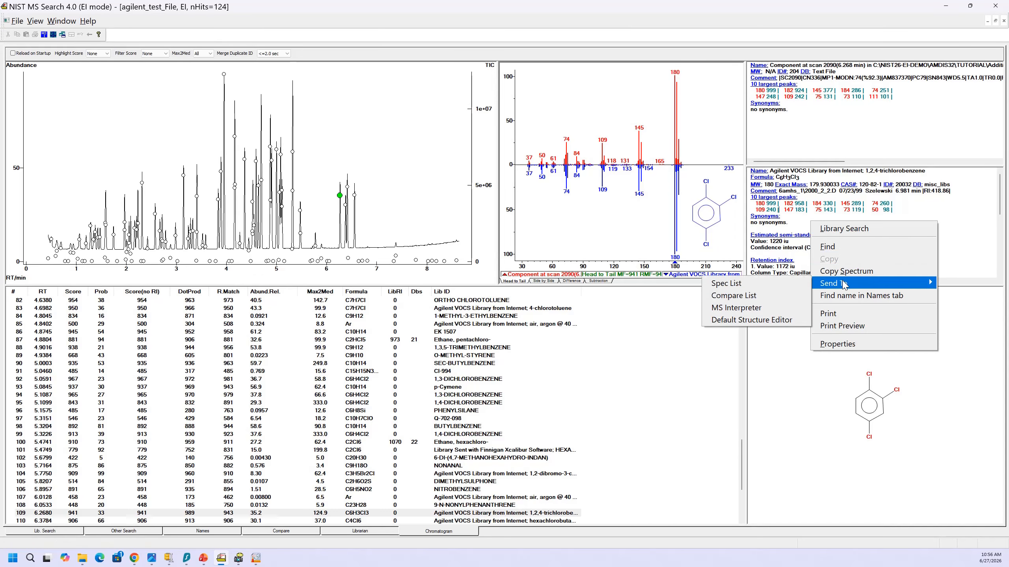
{"action": "left_click", "coordinate": [771, 309]}
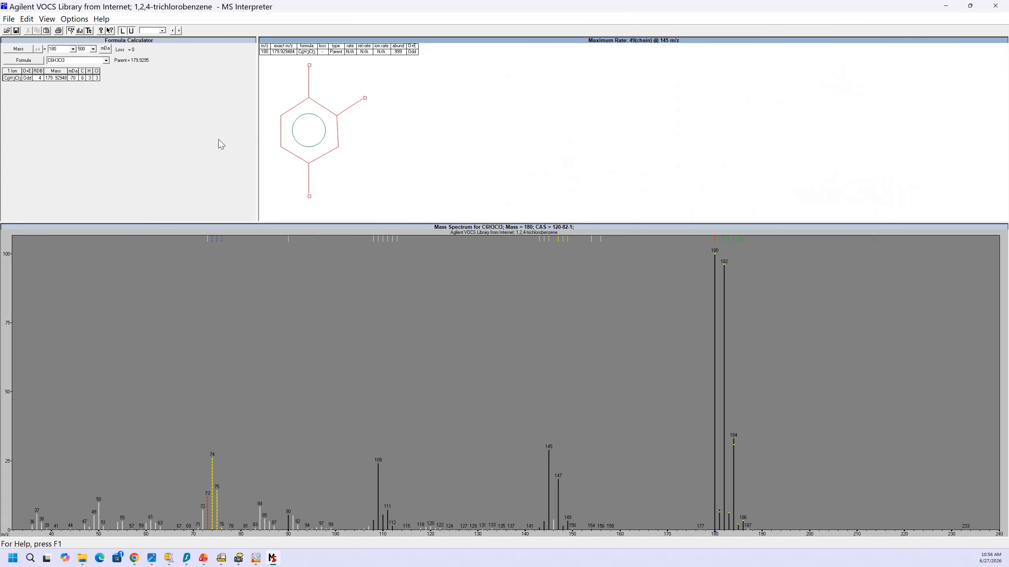
{"action": "left_click", "coordinate": [996, 5]}
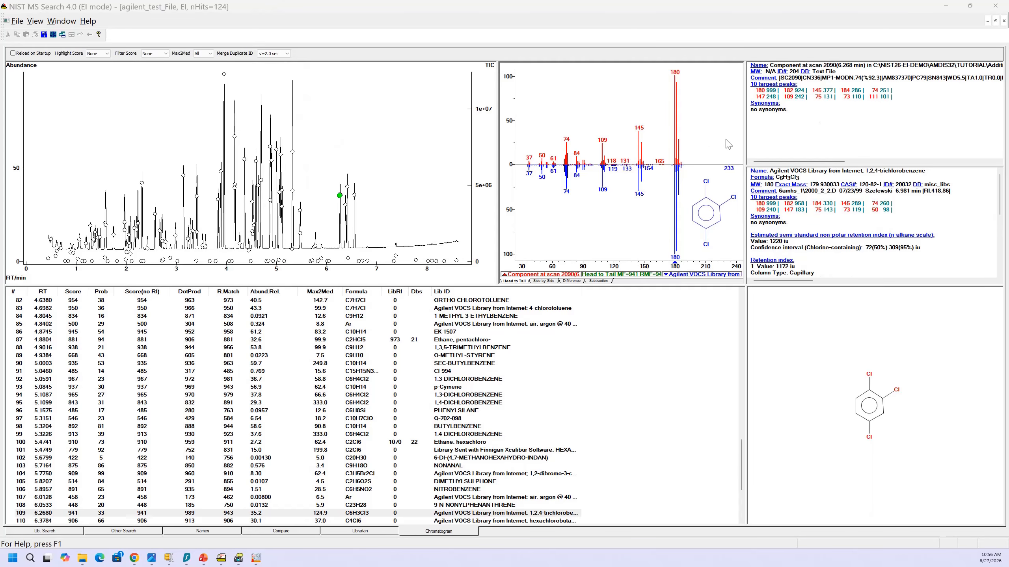
- Send the measured spectrum of the component at scan 2090 to MS Interpreter
{"action": "right_click", "coordinate": [706, 139]}
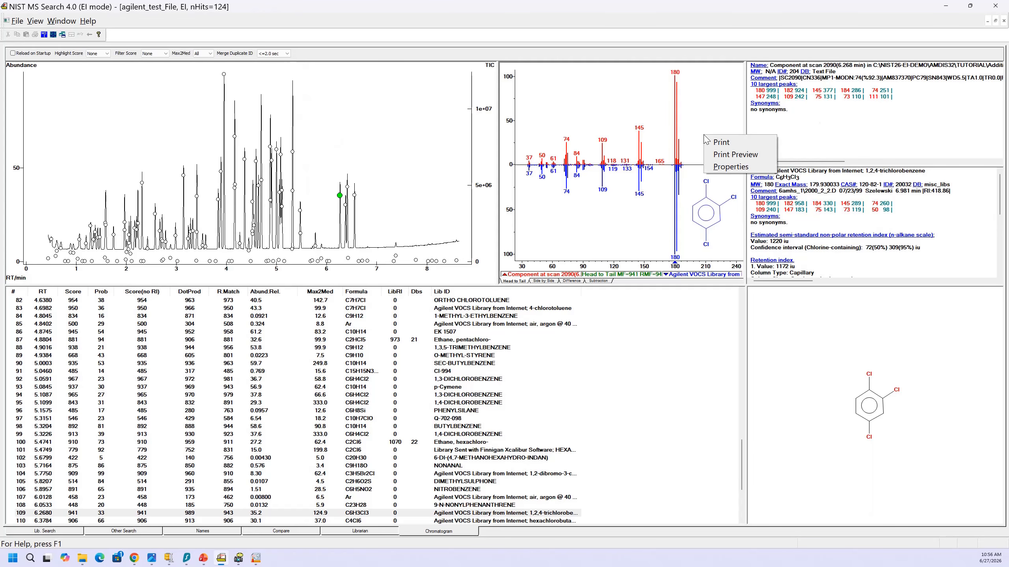
{"action": "left_click", "coordinate": [804, 131]}
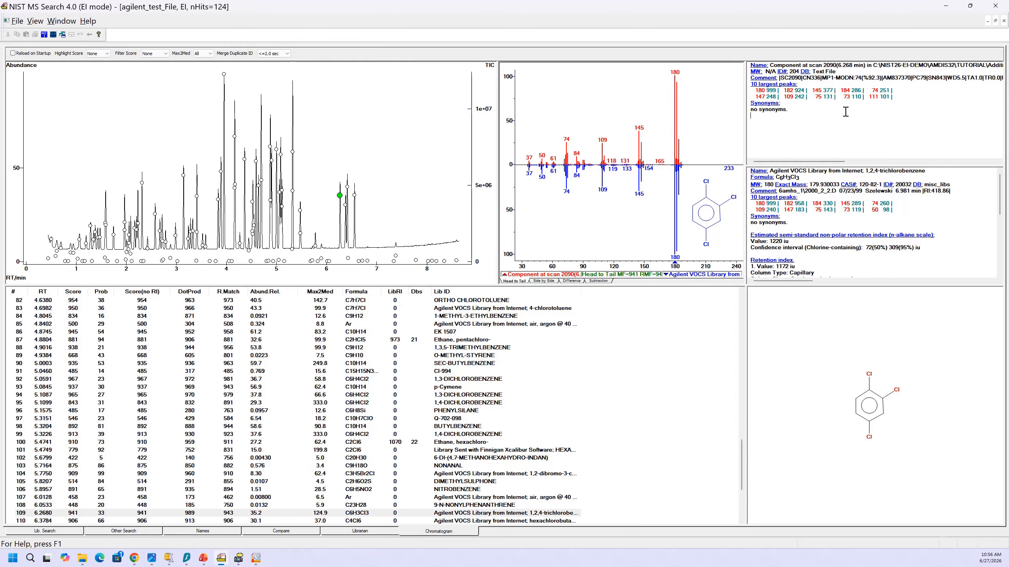
{"action": "right_click", "coordinate": [819, 120]}
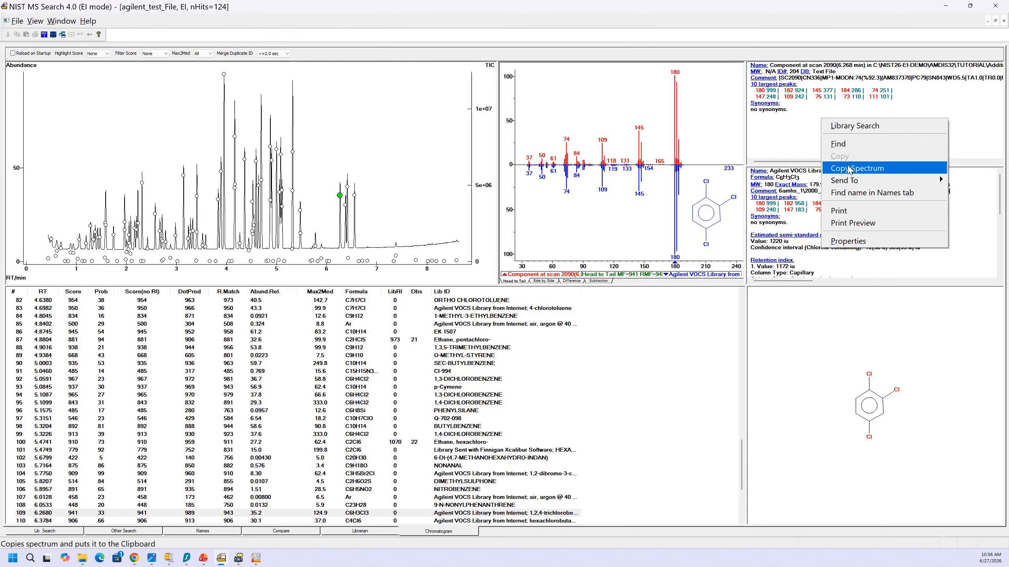
{"action": "mouse_move", "coordinate": [846, 181]}
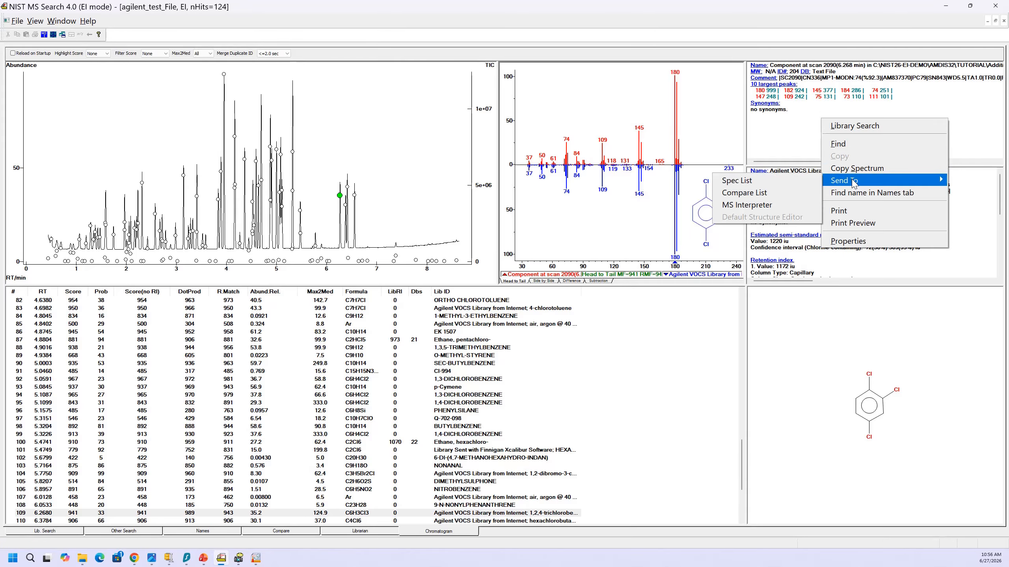
{"action": "left_click", "coordinate": [765, 209]}
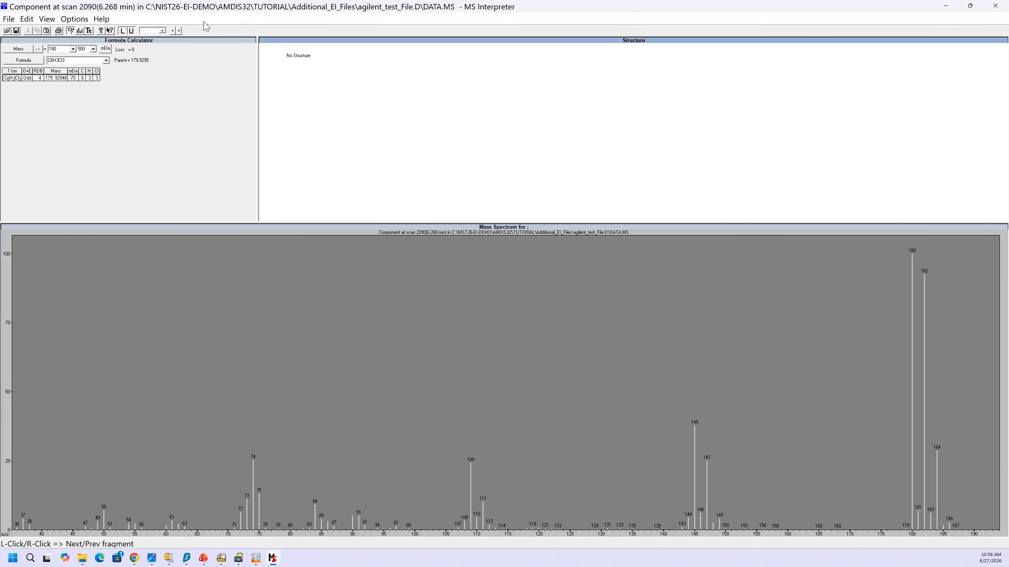
- Paste the copied trichlorobenzene structure into MS Interpreter and inspect the fragment assignments of the m/z 180 and 145 peaks
{"action": "left_click", "coordinate": [28, 20]}
{"action": "left_click", "coordinate": [41, 74]}
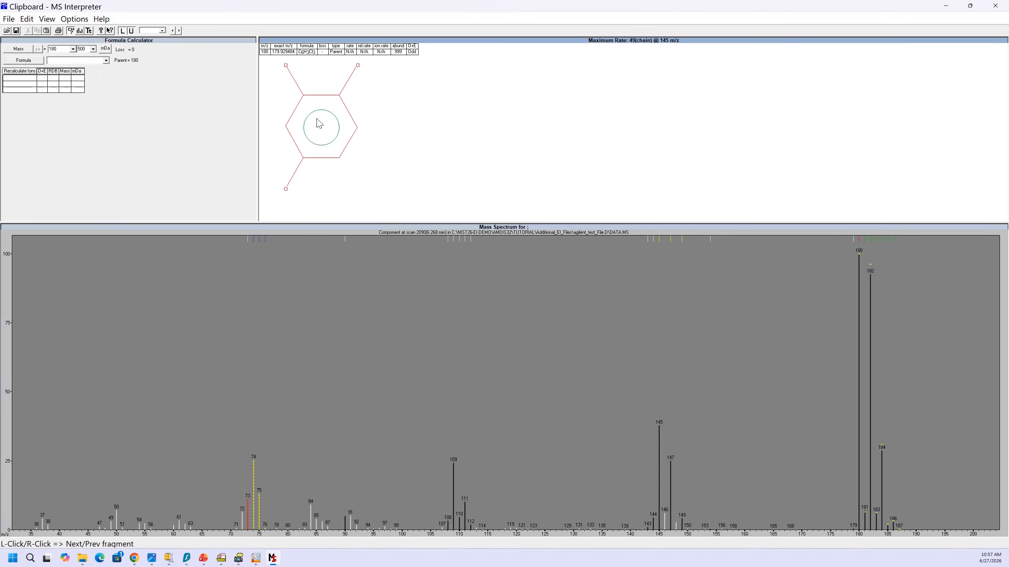
{"action": "left_click", "coordinate": [858, 315]}
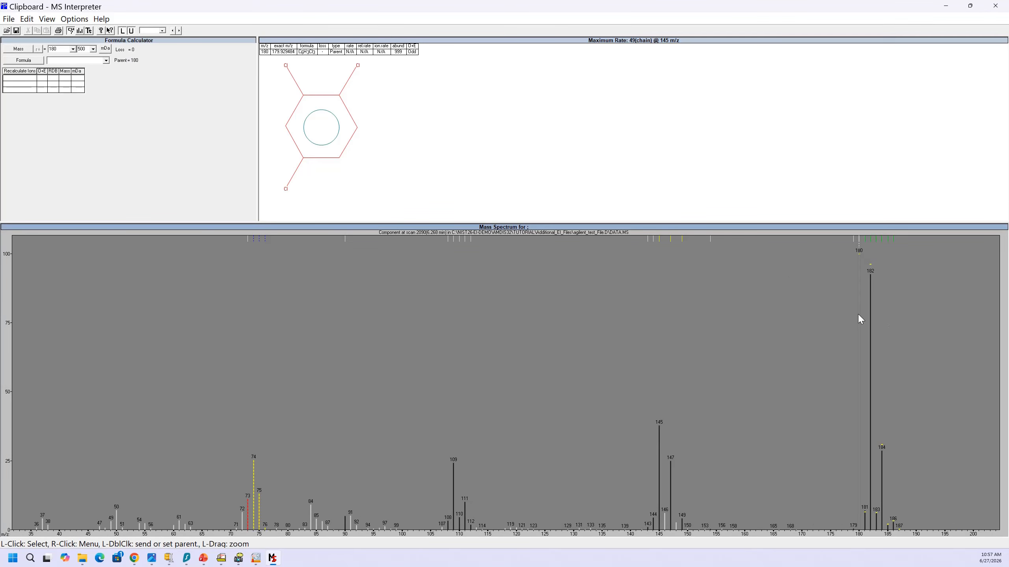
{"action": "left_click", "coordinate": [658, 328]}
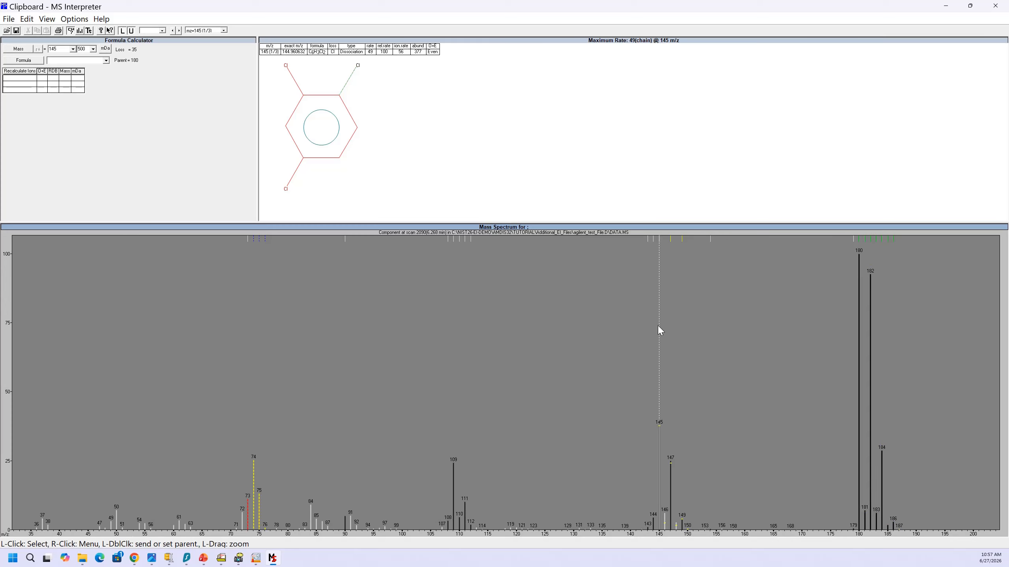